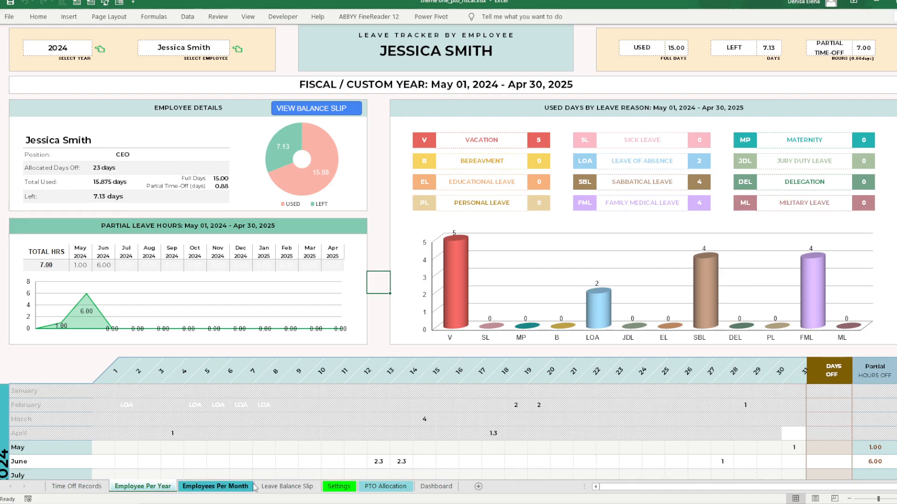
- On the Settings sheet, set the fiscal year's start month to 6 in the current system setup
click(337, 489)
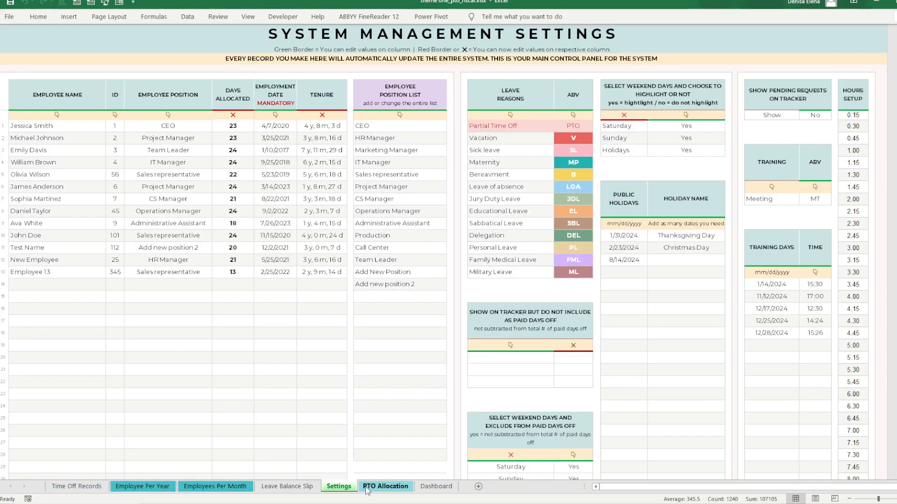
click(374, 488)
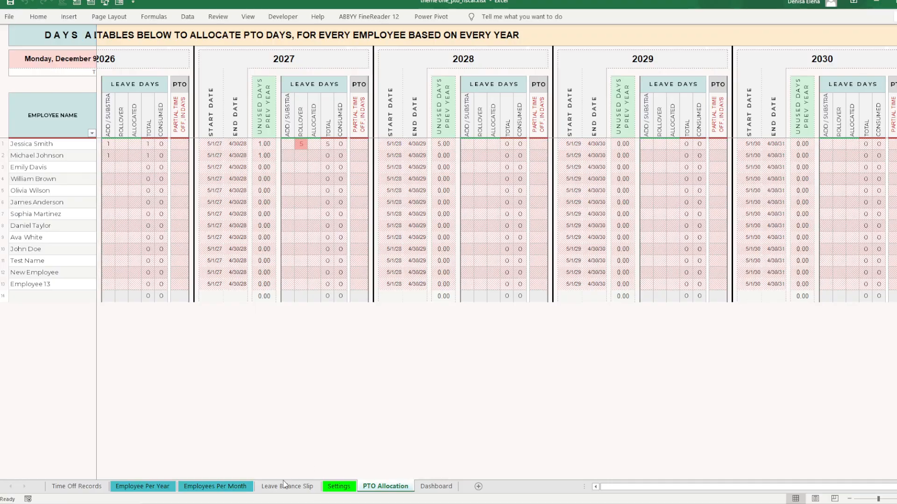
click(339, 491)
scroll(409, 424, down, 11)
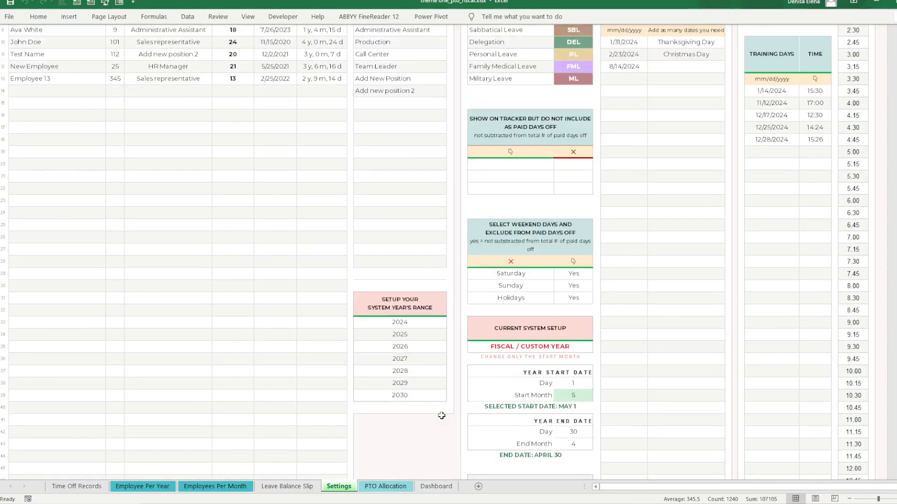
scroll(483, 396, up, 4)
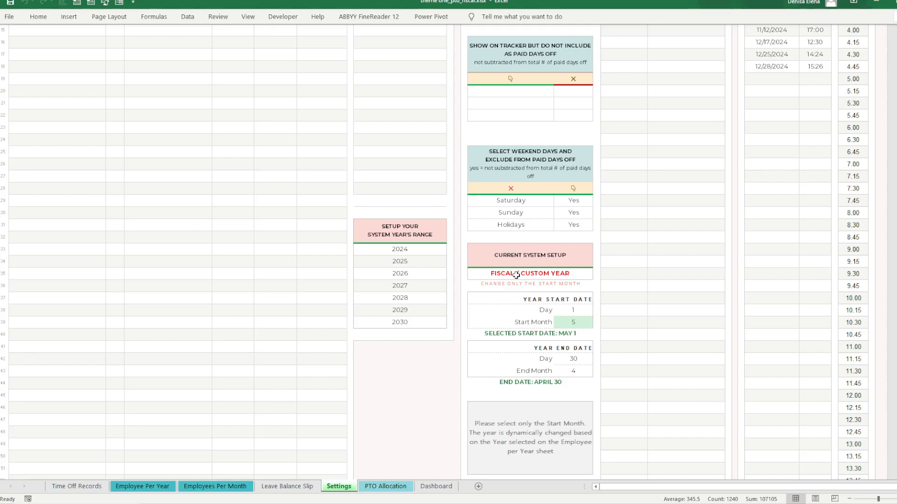
click(575, 320)
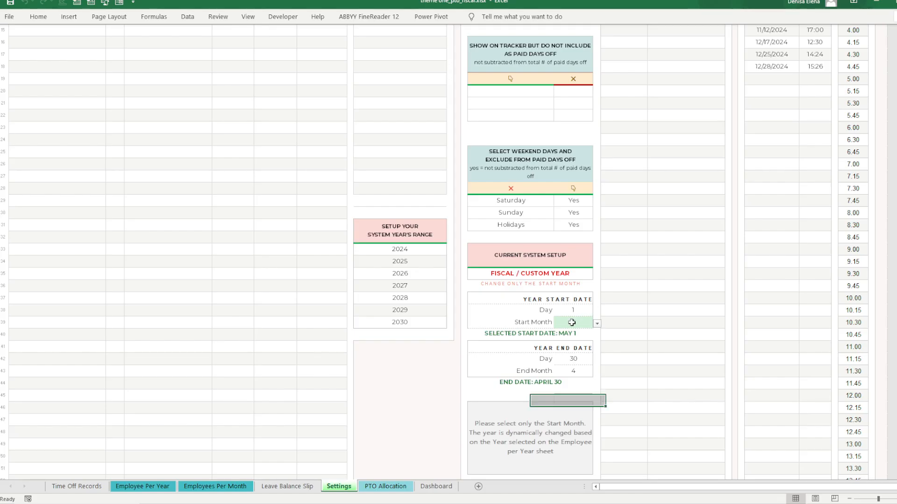
click(597, 324)
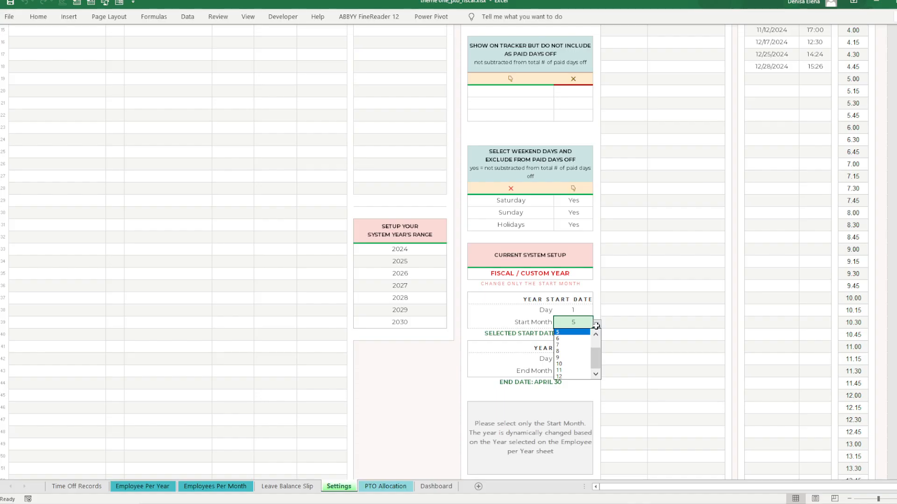
click(577, 338)
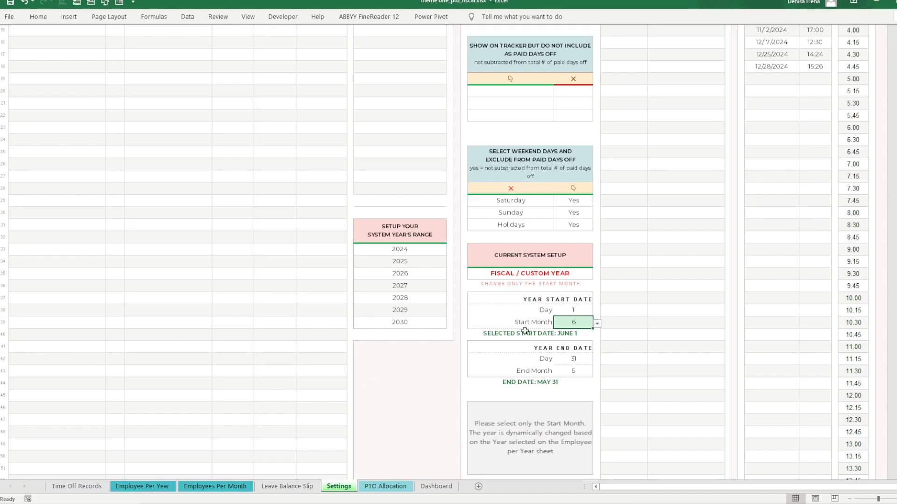
- On the Employee Per Year sheet, set the tracker year to 2025 and review the fiscal period and monthly calendar
click(154, 486)
click(71, 50)
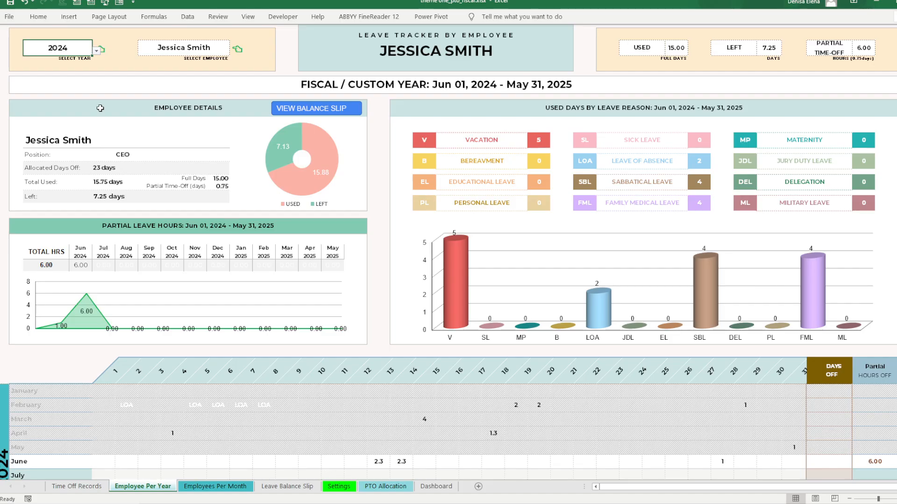
click(333, 87)
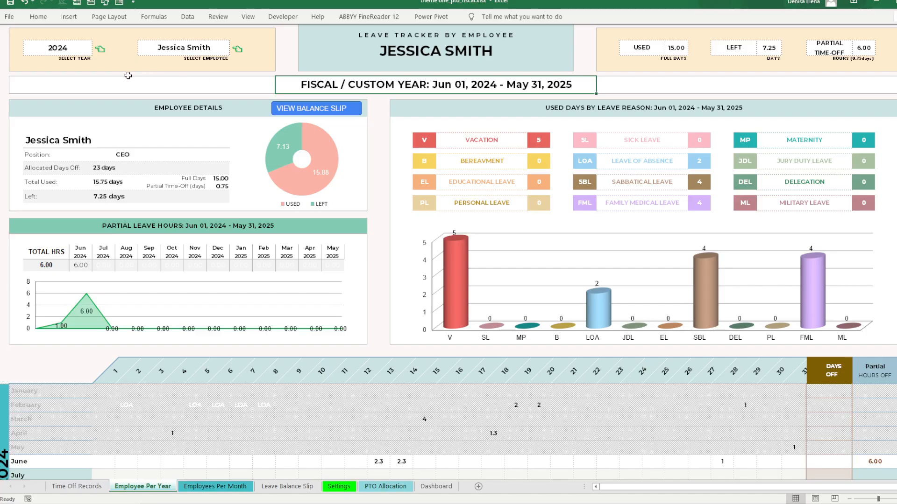
click(76, 47)
click(97, 50)
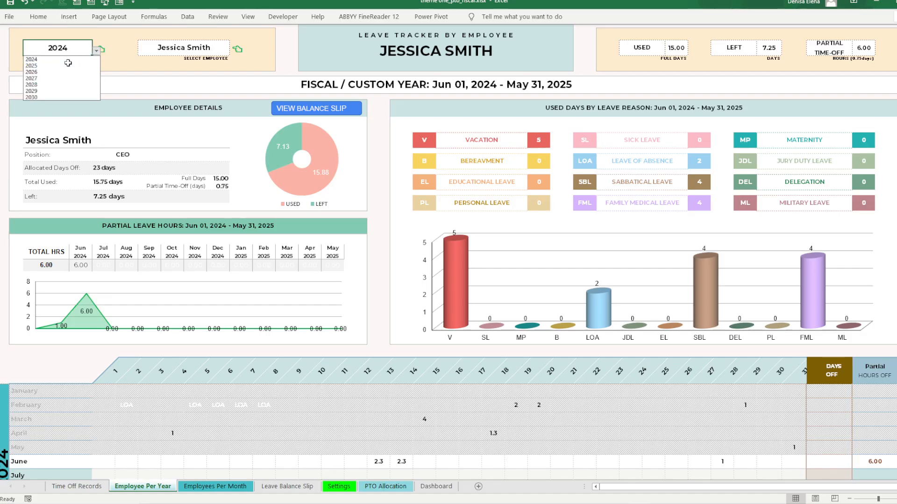
click(61, 65)
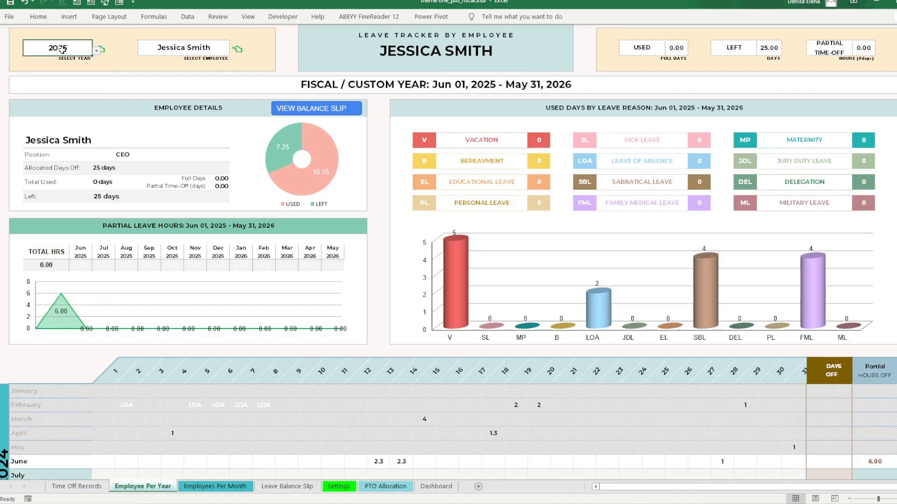
click(437, 88)
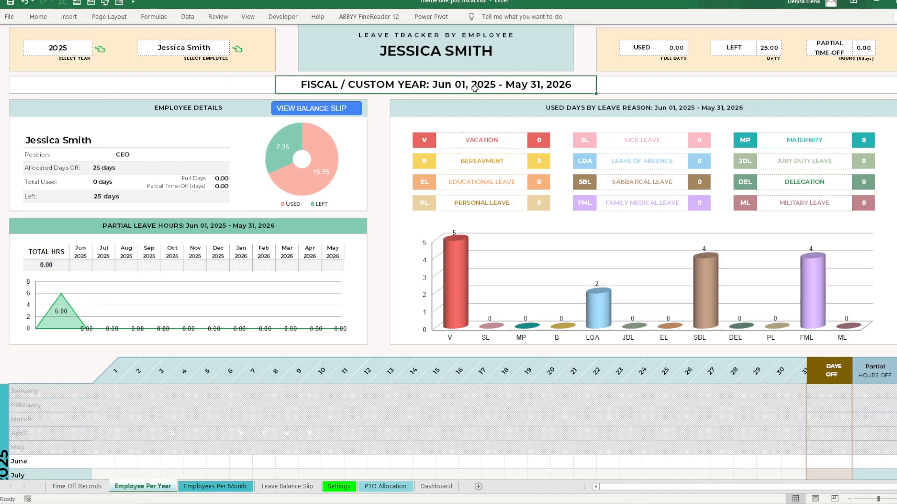
scroll(356, 296, down, 1)
scroll(355, 296, down, 5)
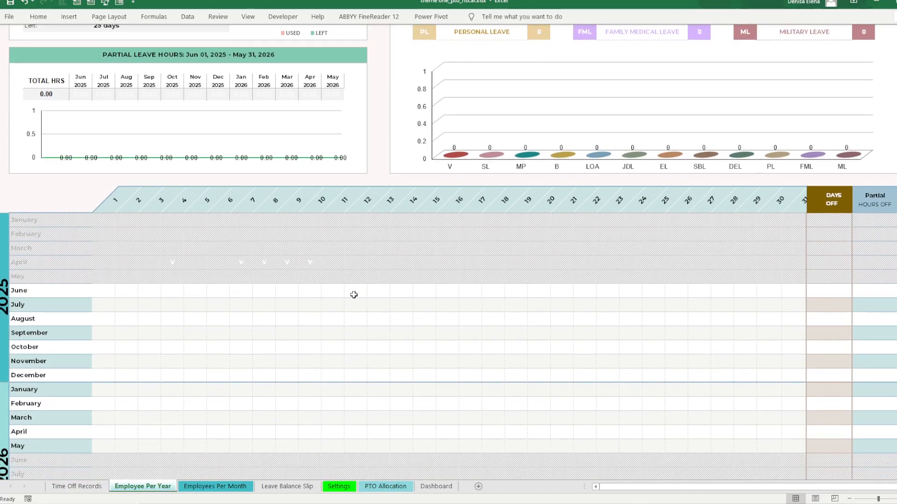
scroll(358, 251, up, 6)
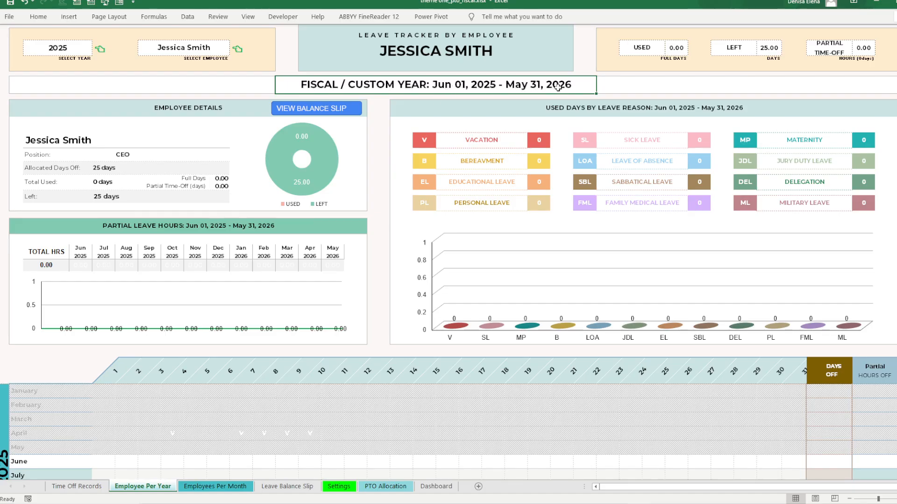
- Change the fiscal year's start month to 7 in the system setup on the Settings sheet
click(348, 491)
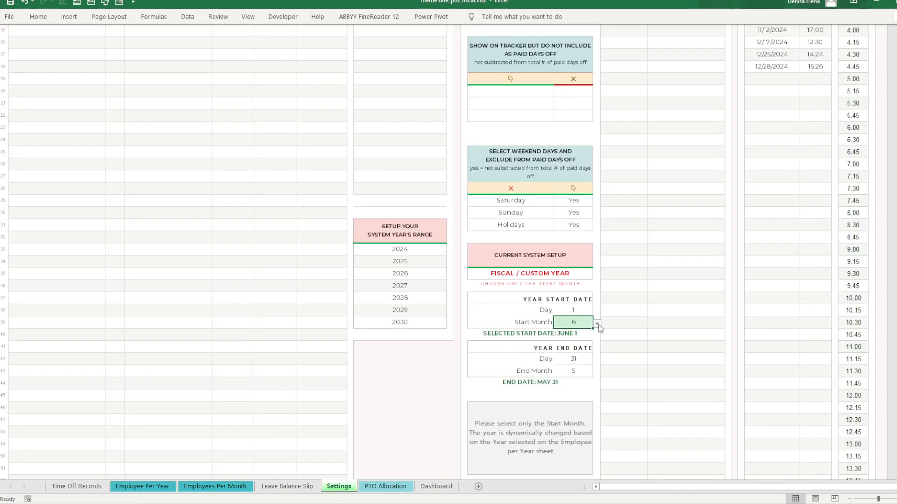
click(597, 324)
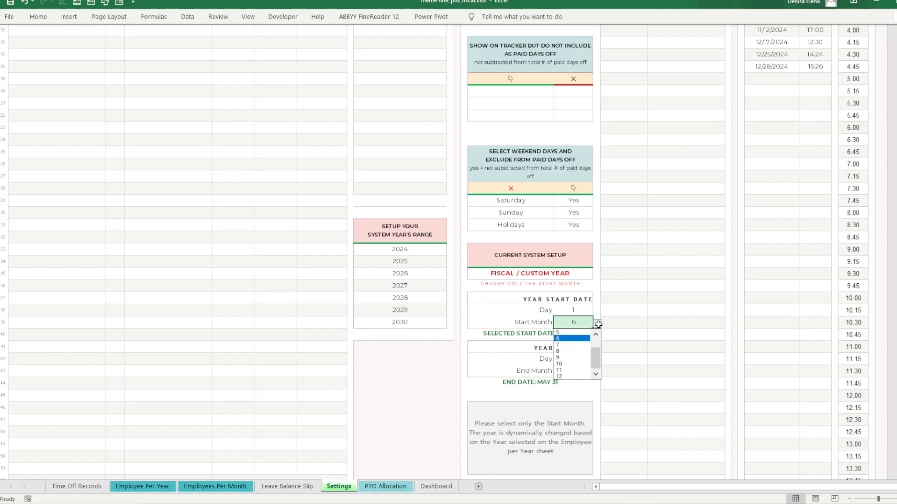
click(568, 344)
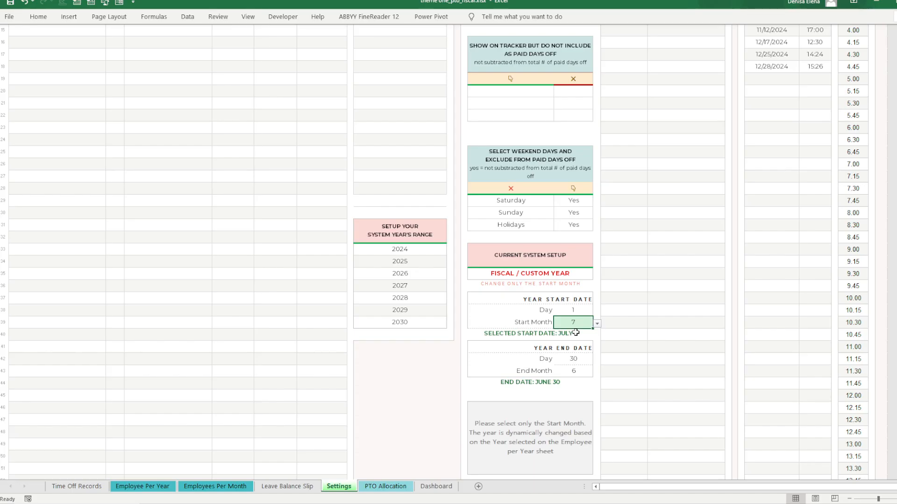
- Switch the Employee Per Year tracker to 2024 and review the leave entries in its monthly calendar
click(159, 488)
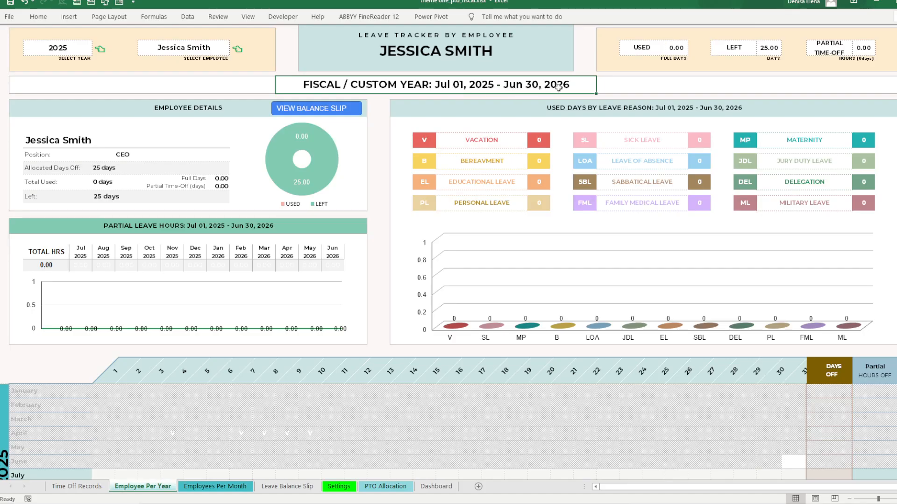
click(76, 50)
click(97, 51)
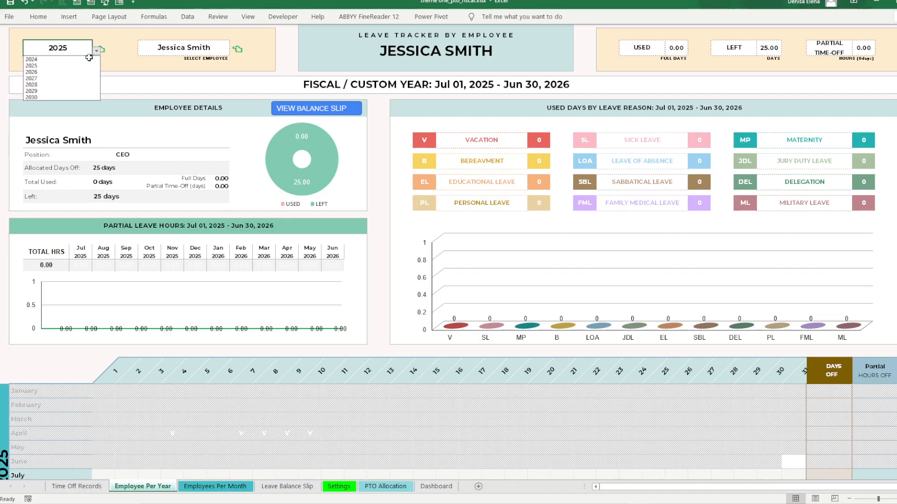
click(70, 60)
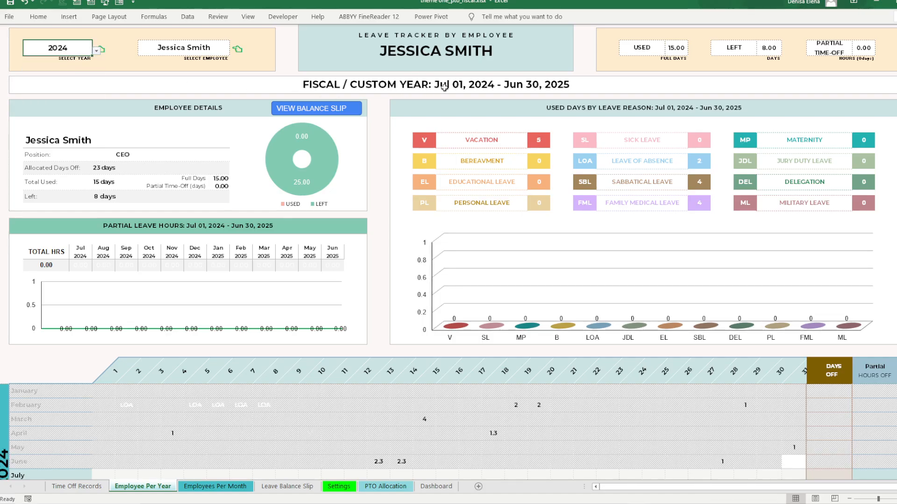
scroll(363, 244, down, 5)
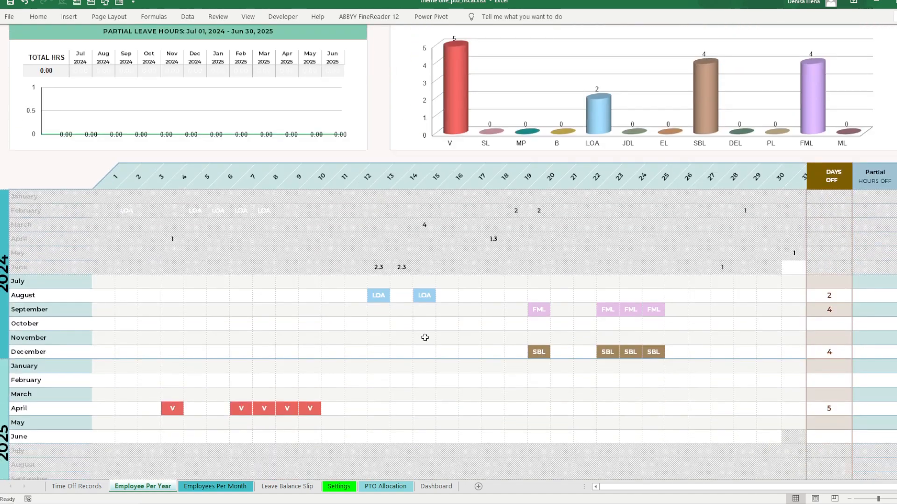
scroll(425, 337, down, 3)
scroll(408, 316, up, 8)
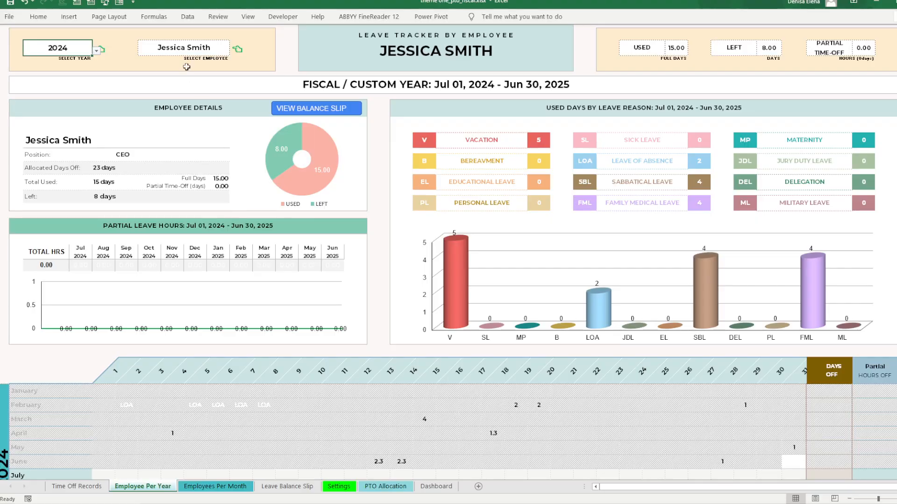
- Set the year of the employee's leave tracker to 2025
click(185, 48)
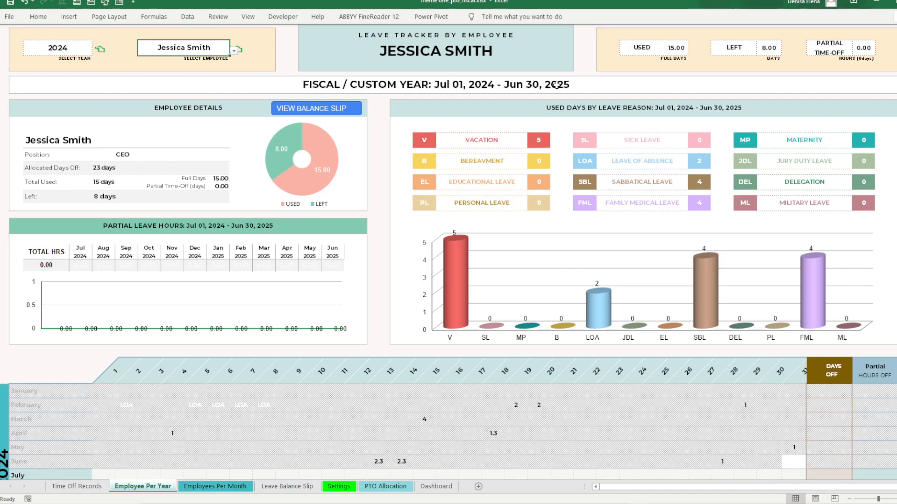
click(82, 47)
click(96, 51)
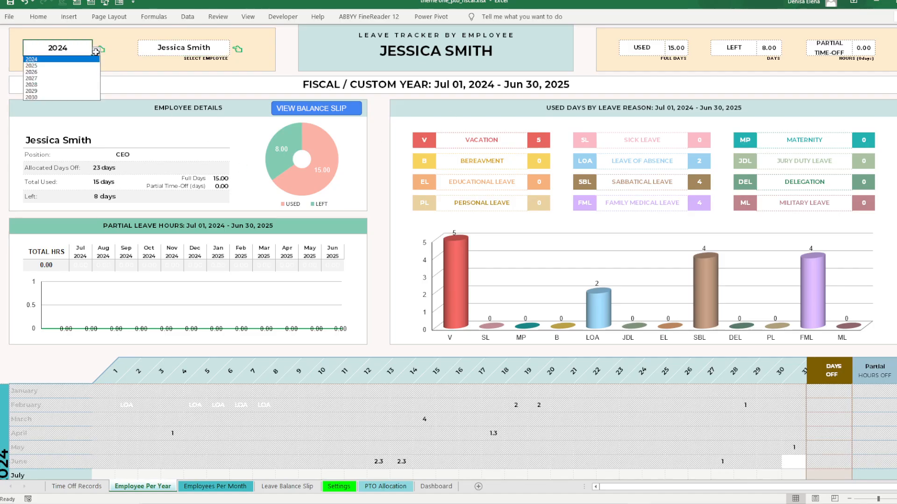
click(62, 66)
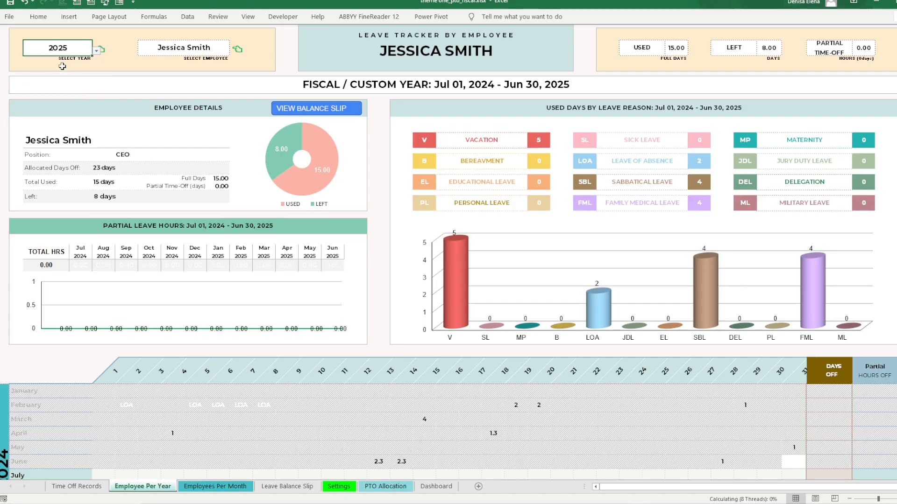
- Examine the 2025–2026 calendar from July to June, including its year labels and greyed-out months, against the fiscal period heading
scroll(192, 128, down, 3)
scroll(166, 196, down, 1)
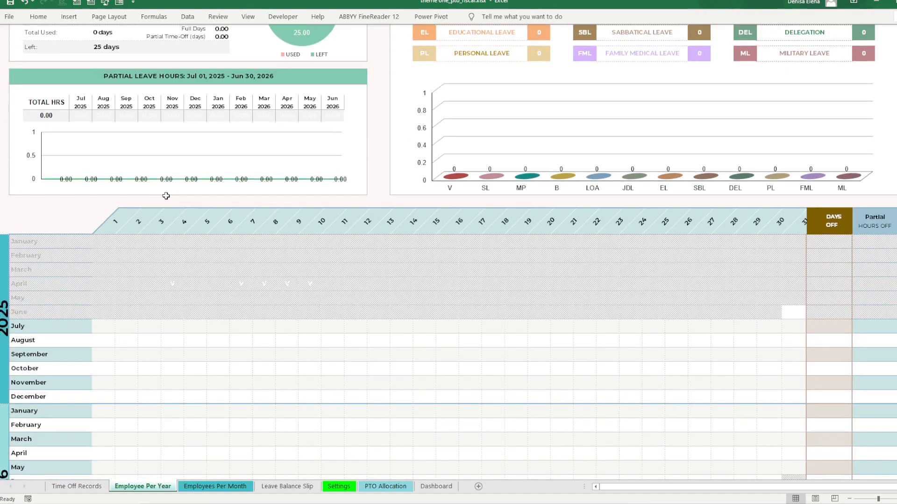
click(51, 306)
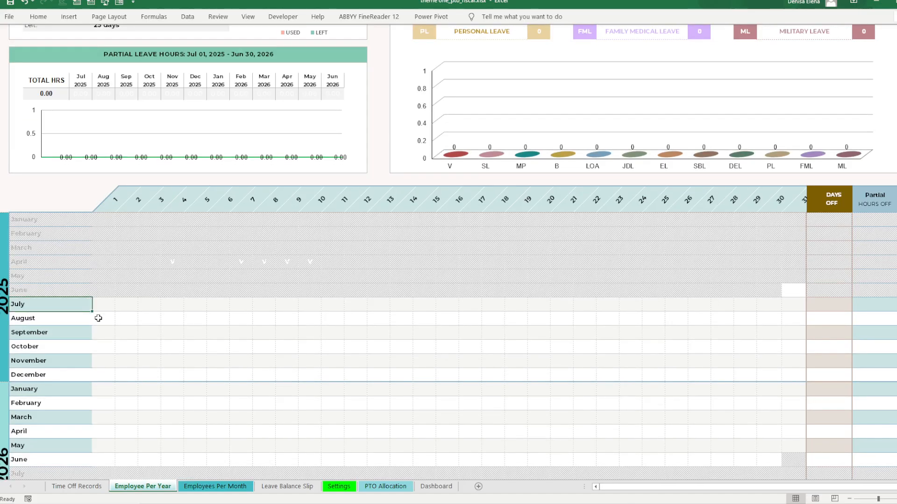
scroll(78, 378, down, 1)
click(49, 439)
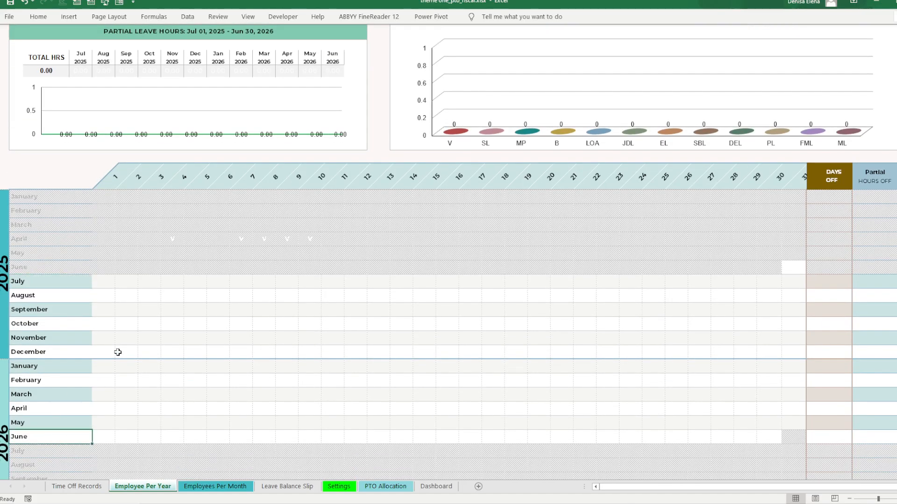
click(6, 268)
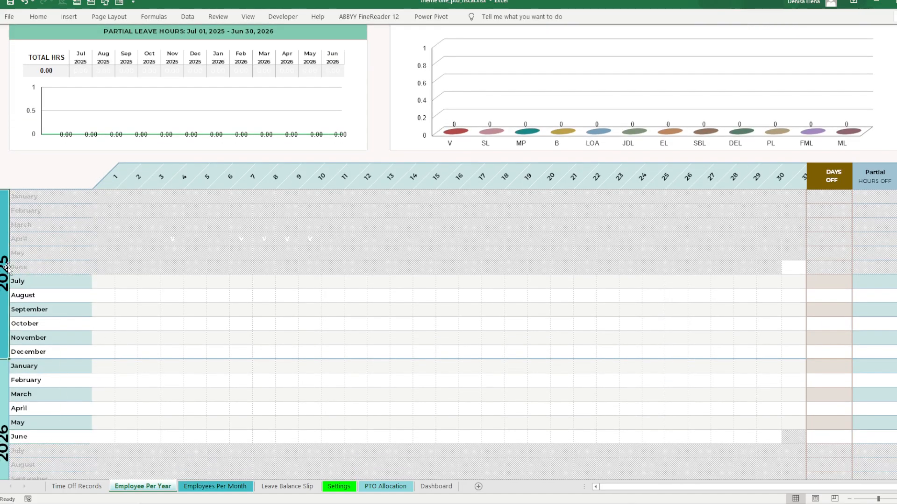
click(4, 428)
scroll(93, 359, up, 5)
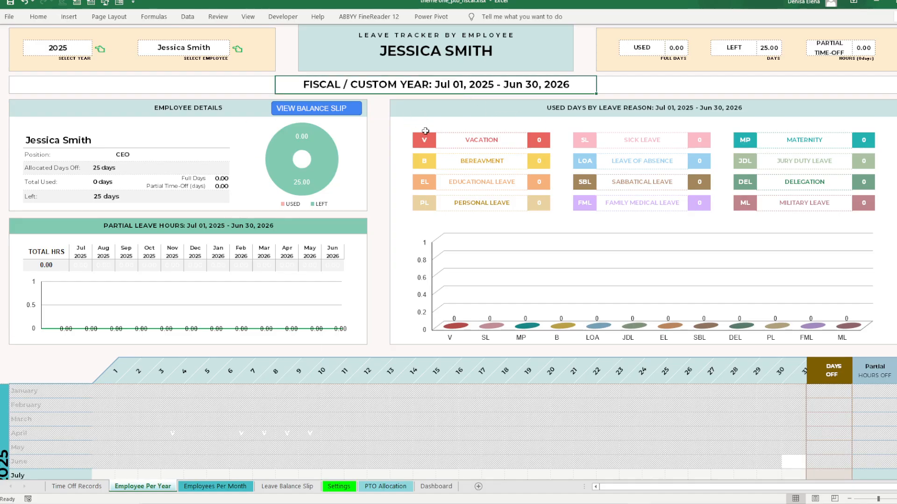
scroll(429, 265, down, 4)
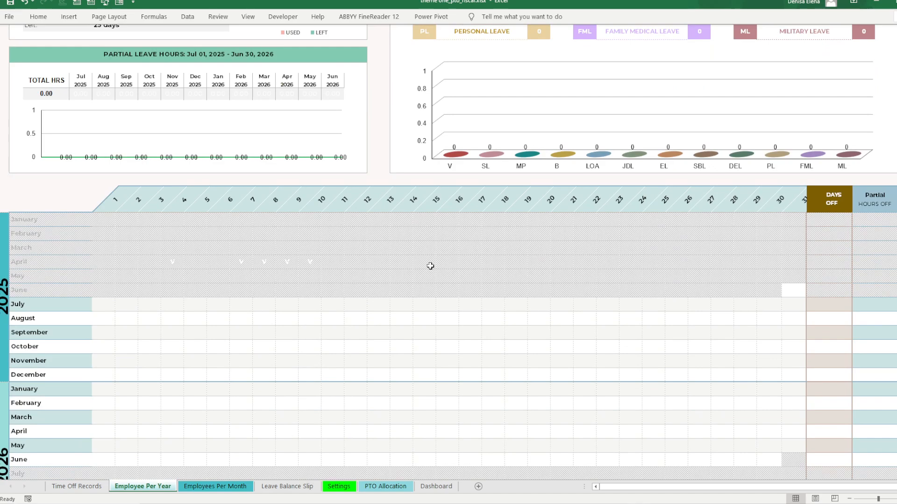
scroll(352, 350, up, 1)
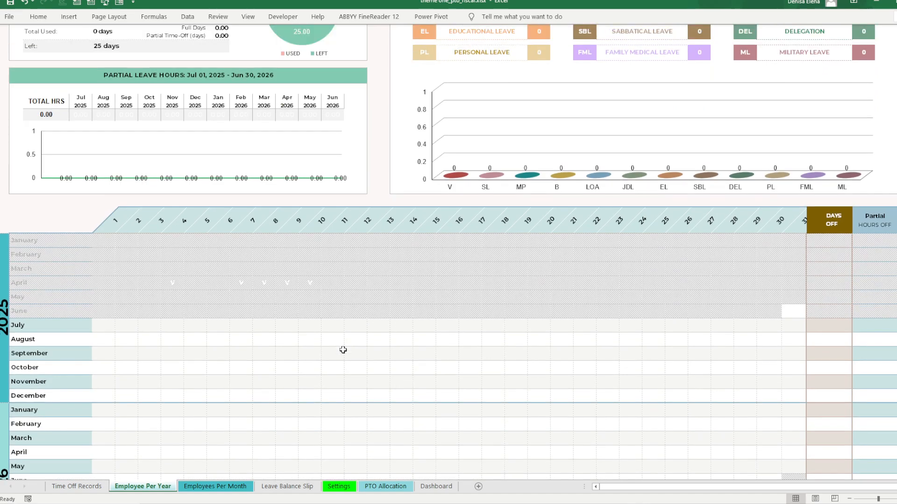
scroll(343, 350, up, 4)
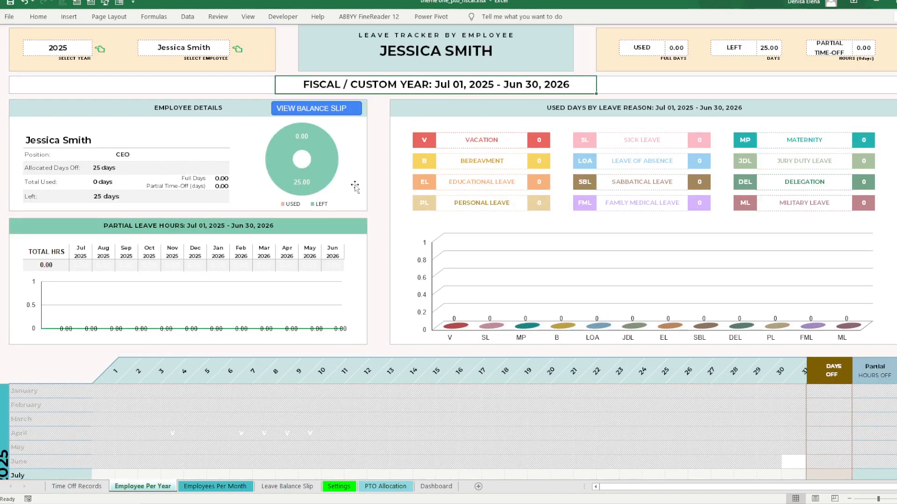
scroll(355, 185, down, 3)
scroll(354, 184, down, 5)
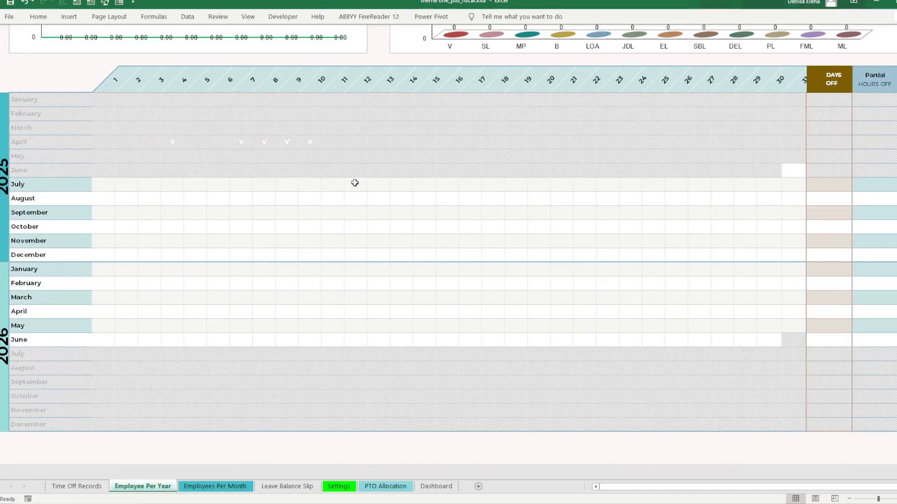
scroll(261, 224, up, 8)
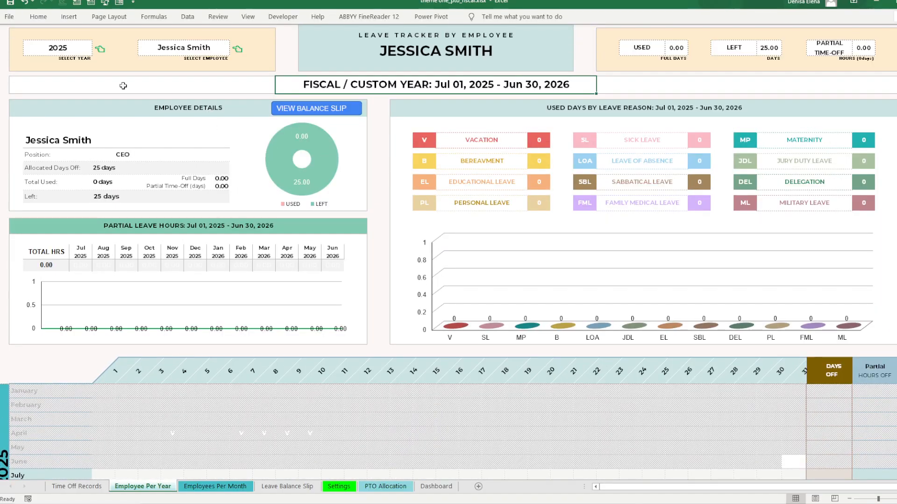
- Switch the Employee Per Year tracker back to 2024 and check its fiscal period heading
click(69, 43)
click(96, 50)
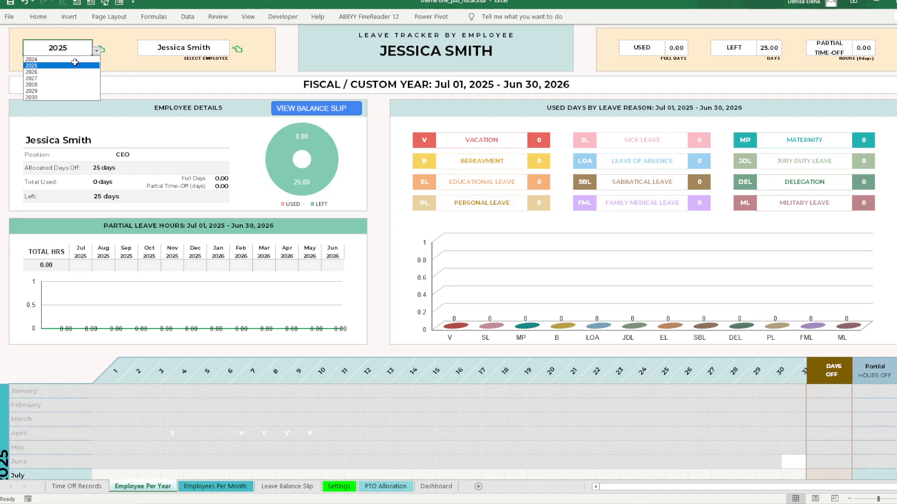
click(69, 60)
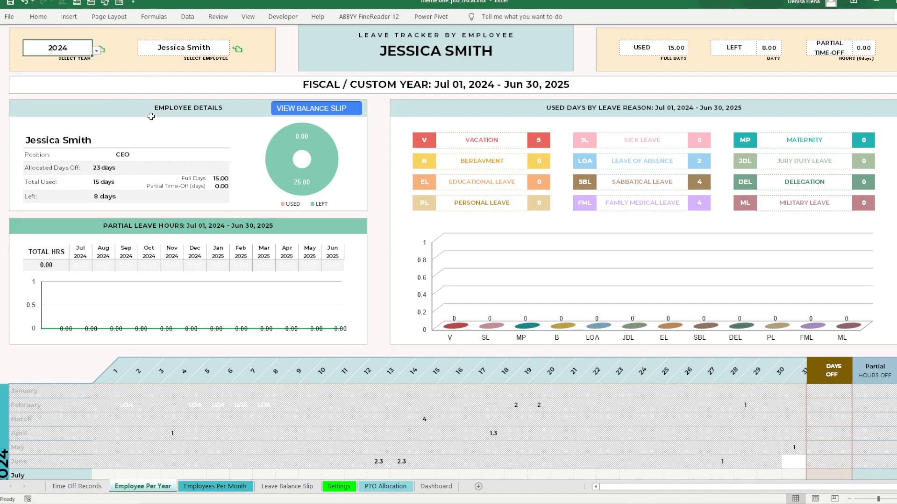
click(447, 87)
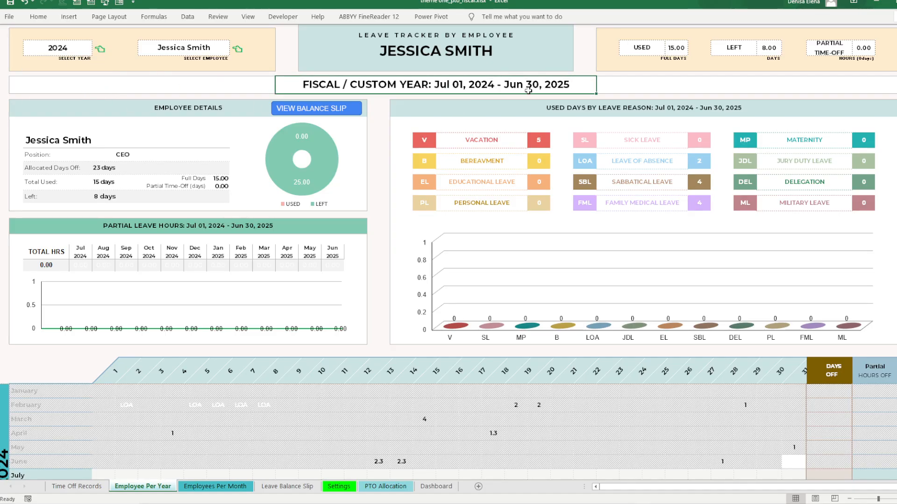
- Check the first and last active months in the monthly calendar, from July 2024 to June 2025
scroll(140, 300, down, 4)
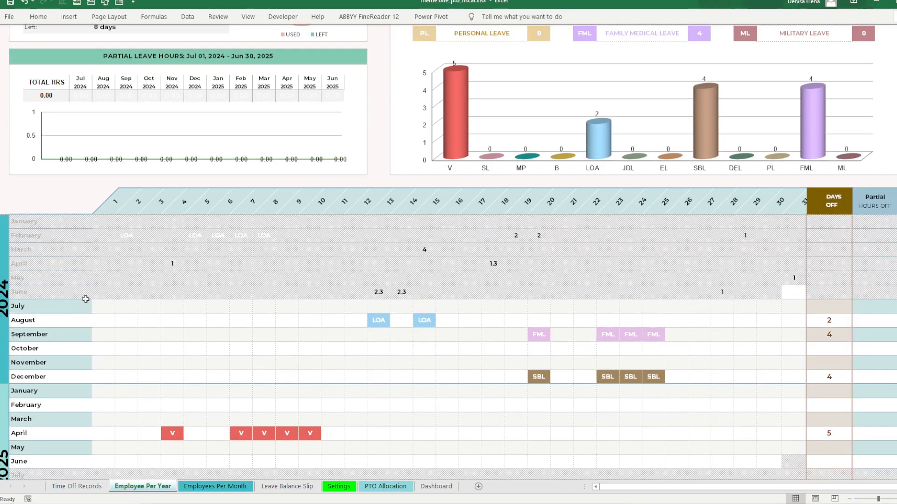
click(42, 302)
scroll(12, 431, down, 1)
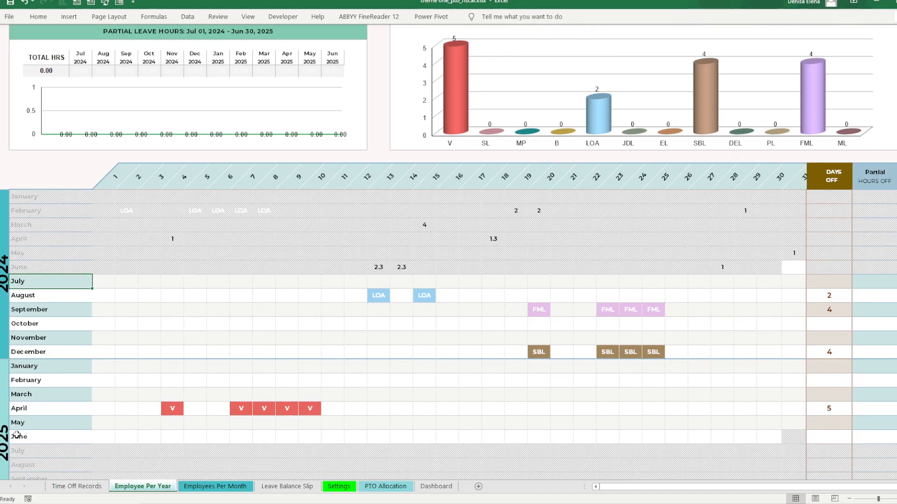
click(21, 437)
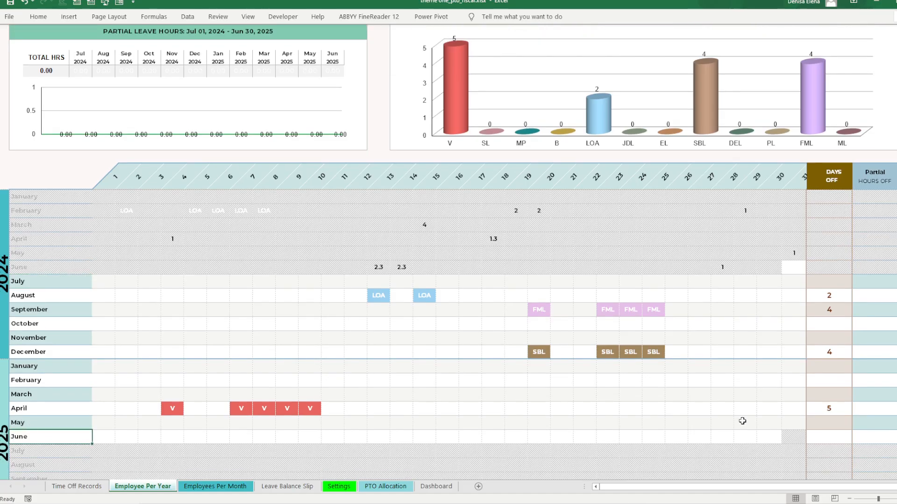
click(760, 434)
scroll(533, 304, up, 2)
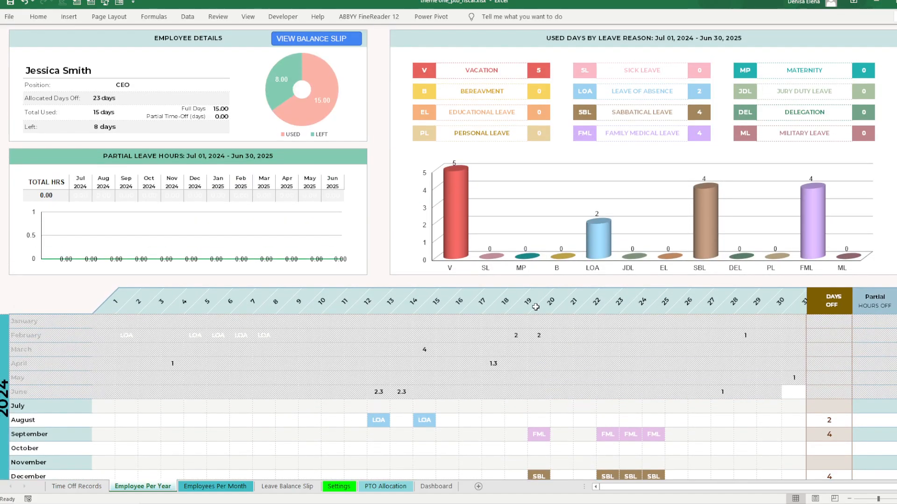
- Compare the calendar's active July–June cells with the greyed-out months before and after the fiscal period
scroll(524, 304, down, 1)
drag(377, 339, 141, 301)
scroll(506, 393, down, 1)
click(602, 407)
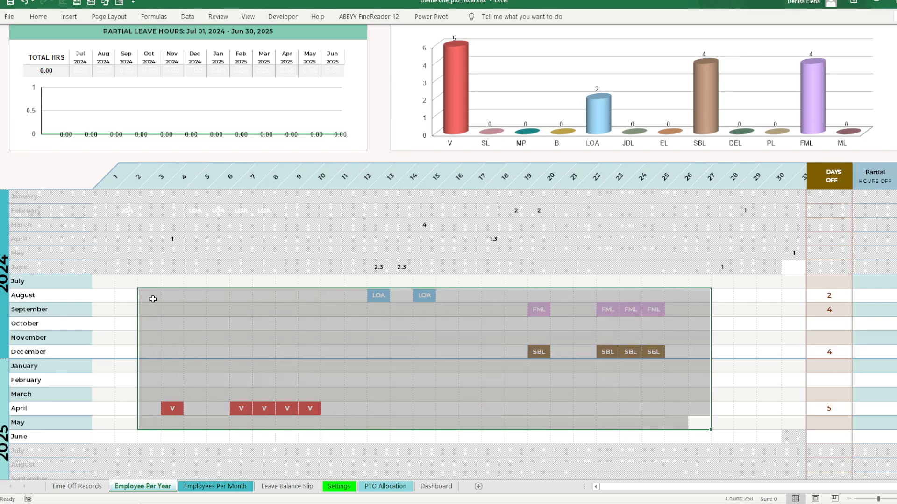
drag(119, 200, 754, 270)
scroll(525, 309, down, 2)
drag(125, 354, 786, 410)
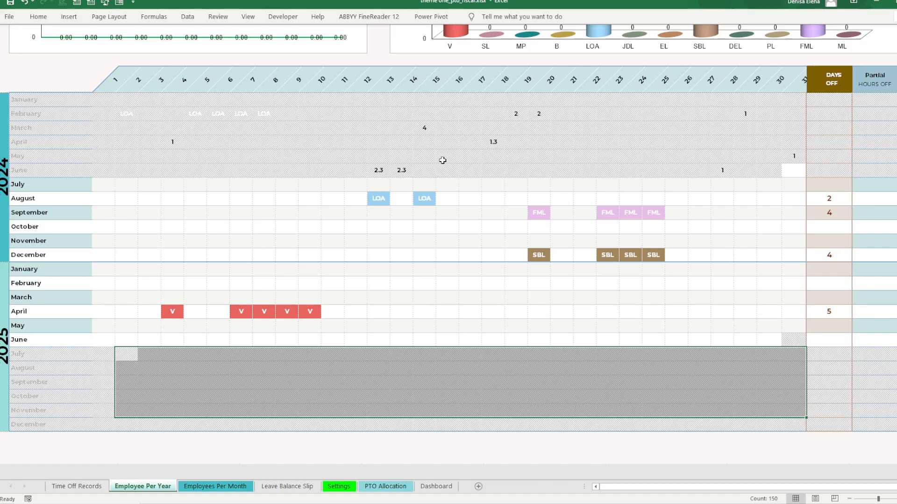
drag(126, 100, 472, 130)
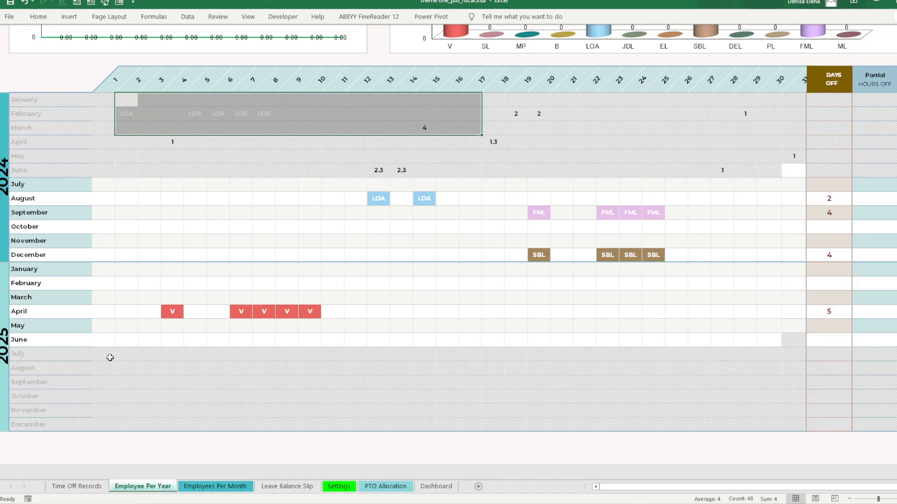
drag(110, 356, 710, 396)
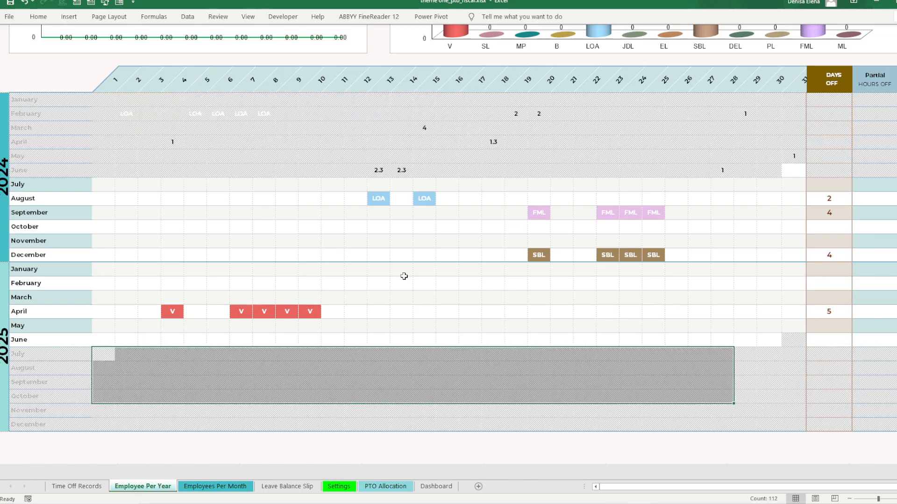
click(152, 379)
drag(104, 356, 791, 412)
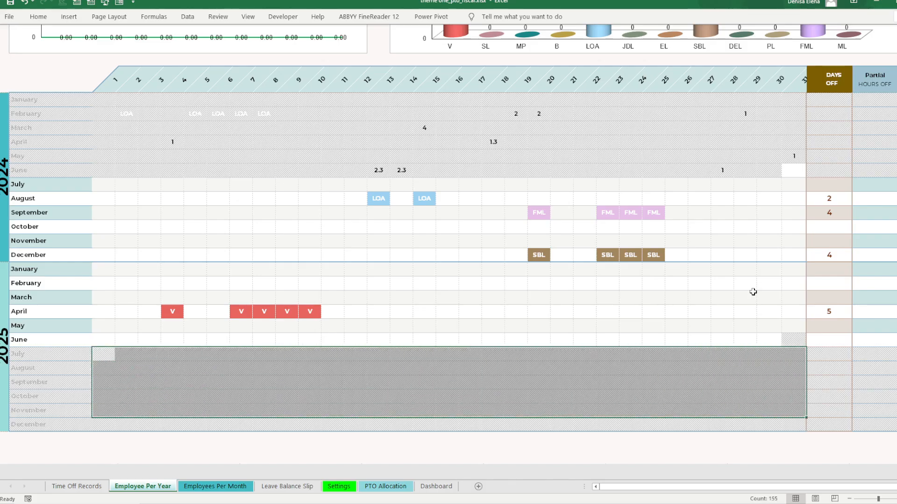
scroll(716, 269, up, 2)
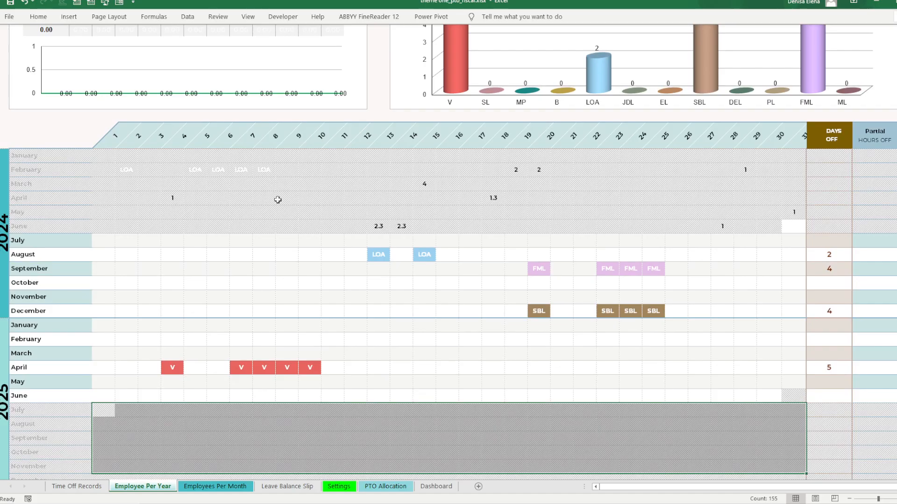
- Inspect the LOA entries and partial leave hours in the greyed-out February–June 2024 rows, along with the 2024 year label
click(127, 170)
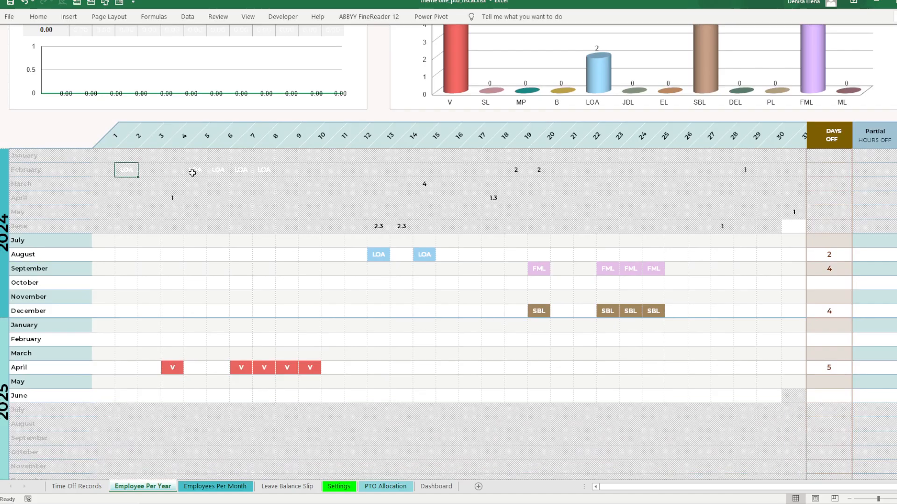
click(195, 170)
click(219, 169)
click(241, 170)
click(264, 170)
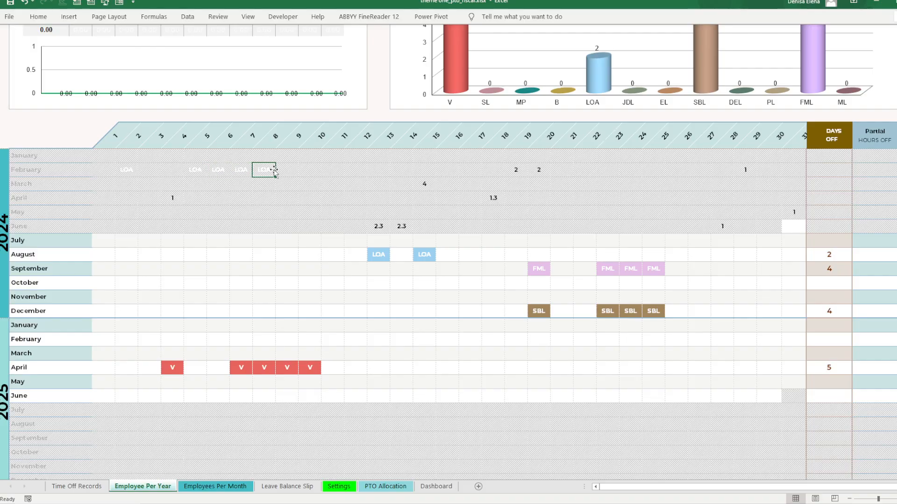
click(378, 226)
click(400, 226)
click(424, 184)
click(493, 197)
click(36, 227)
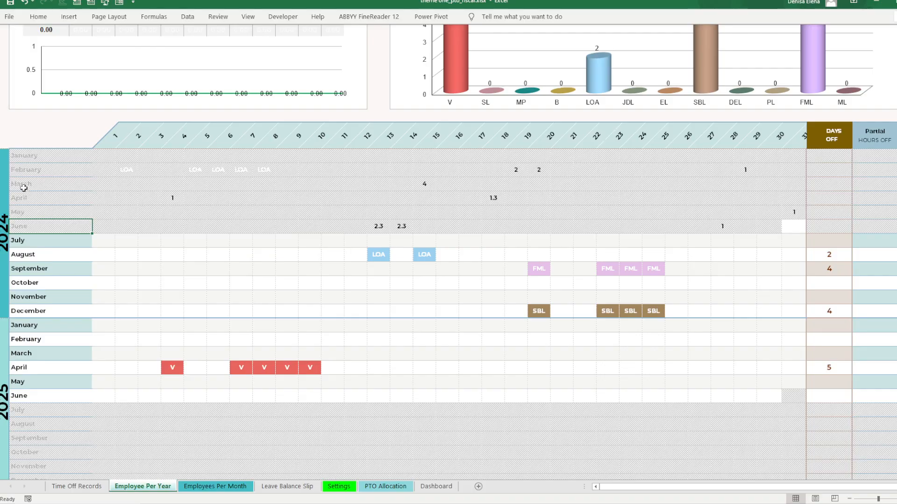
click(2, 206)
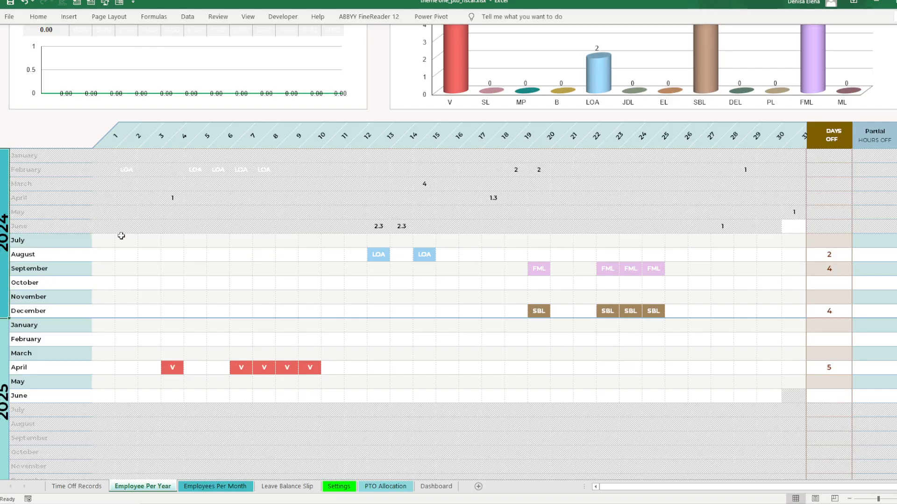
- Recheck the active fiscal range in the calendar, including its July start, June end and the 2024 year label
mouse_move(57, 242)
mouse_down()
mouse_move(351, 260)
mouse_move(799, 352)
mouse_move(787, 382)
mouse_up()
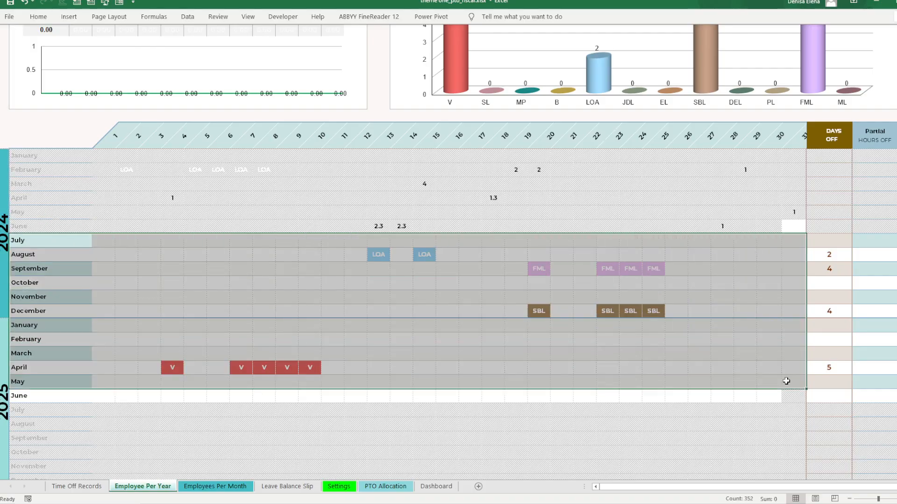
click(519, 309)
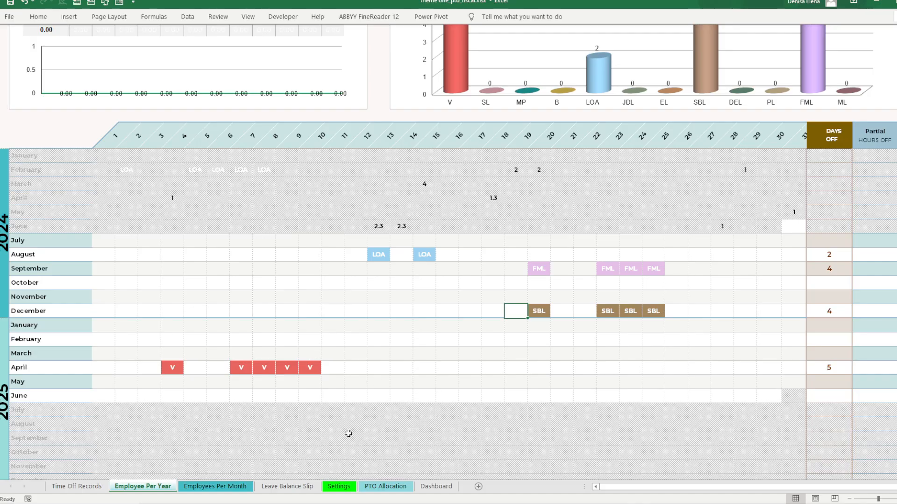
click(340, 486)
click(164, 491)
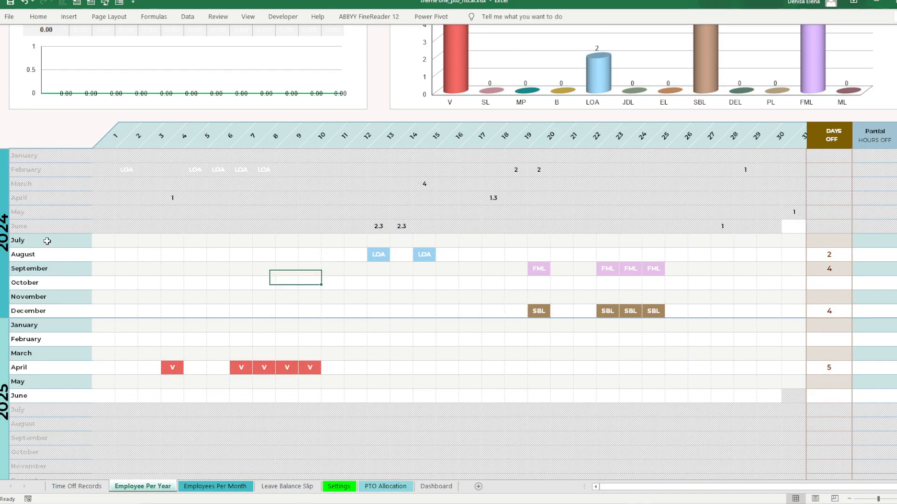
click(47, 241)
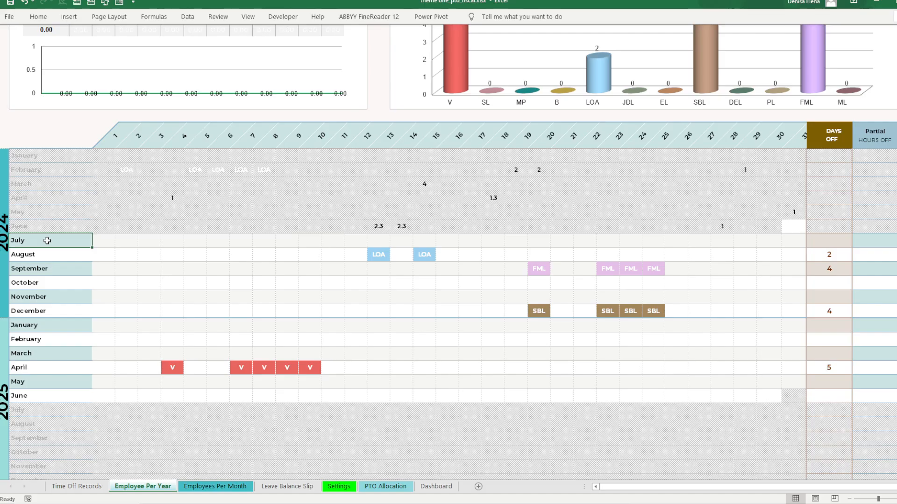
click(44, 397)
click(4, 240)
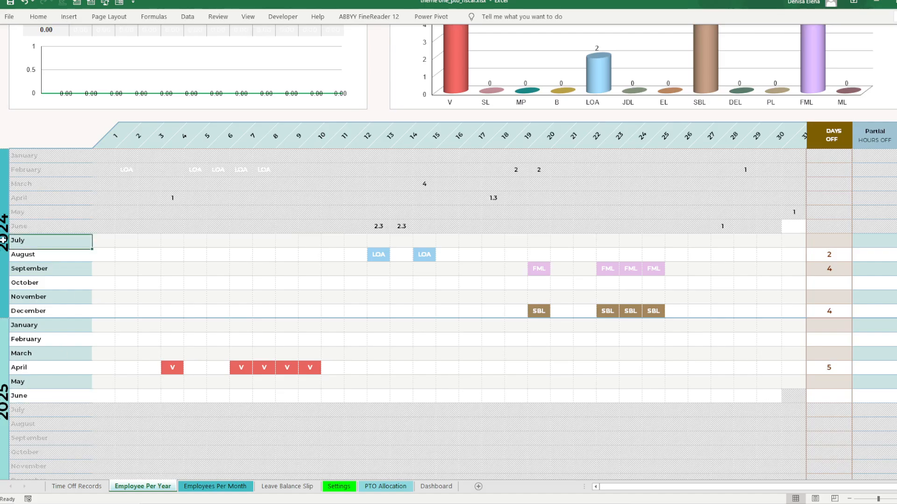
- Change the fiscal year's start month to 2 in the system setup on the Settings sheet
click(338, 487)
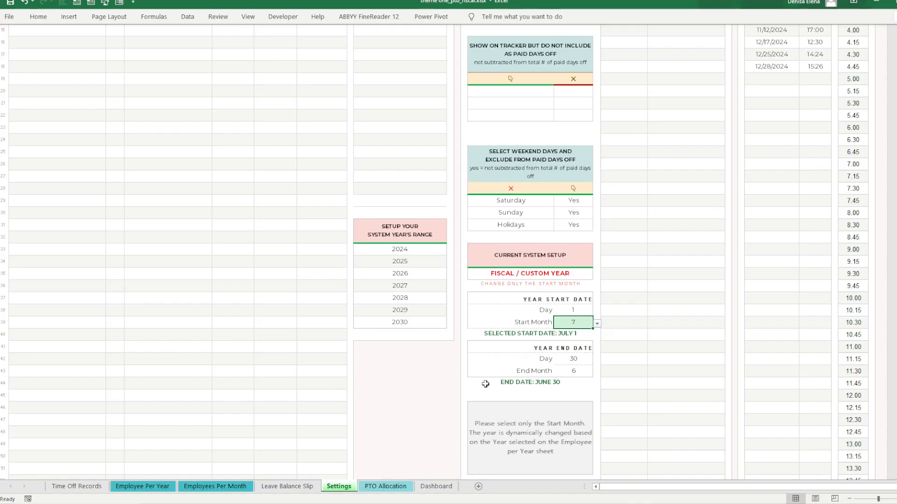
click(597, 323)
drag(596, 351, 597, 344)
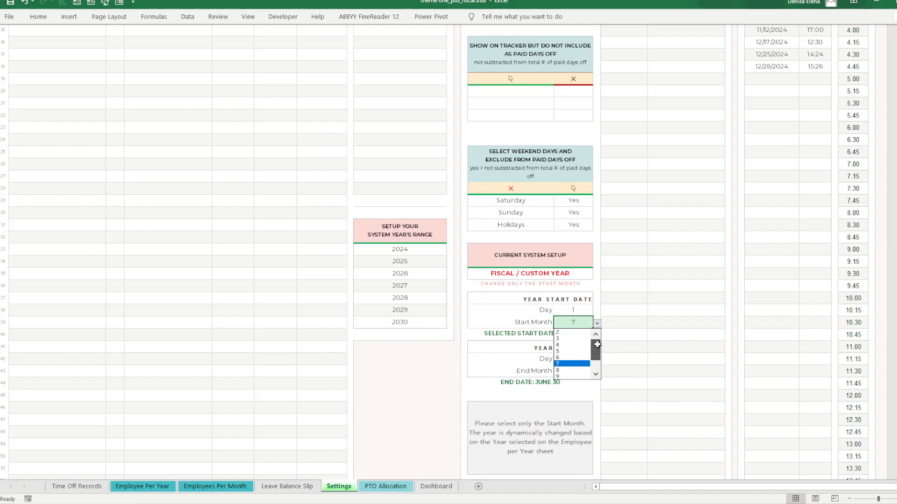
click(564, 332)
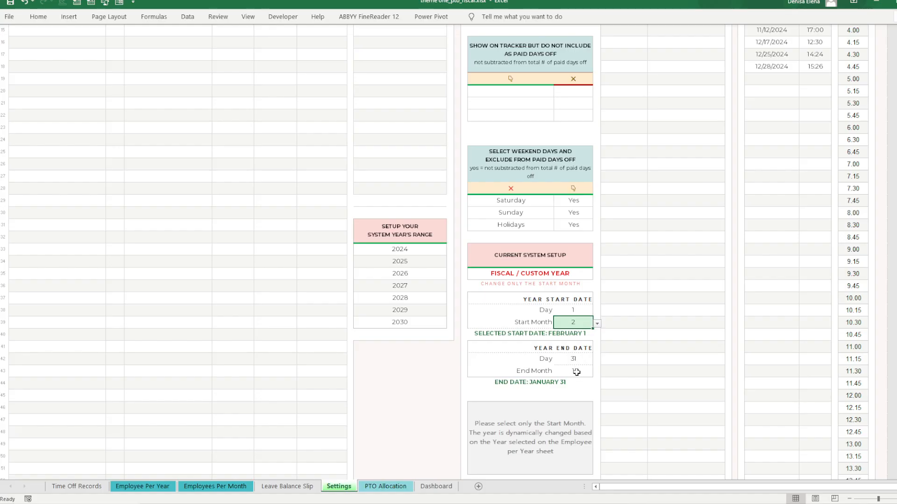
- Review the February 2024 to January 2025 calendar on the Employee Per Year sheet against its fiscal period heading
click(154, 486)
scroll(108, 159, up, 2)
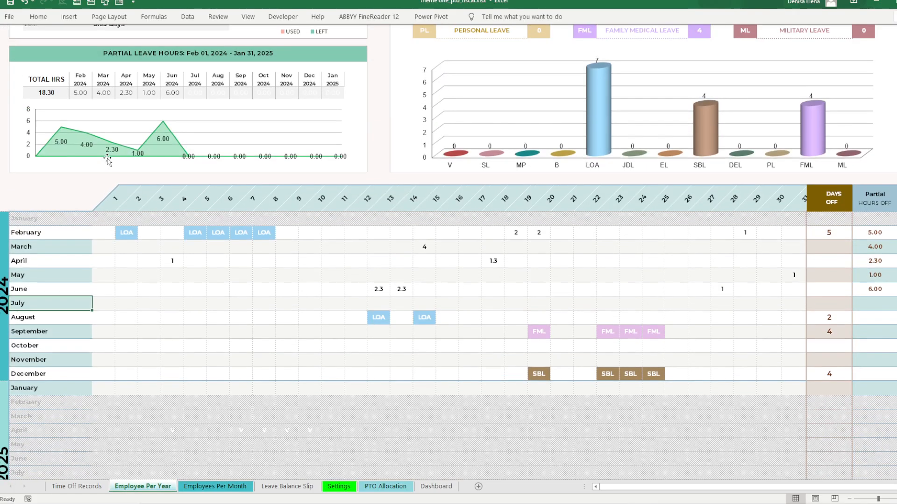
scroll(34, 276, down, 1)
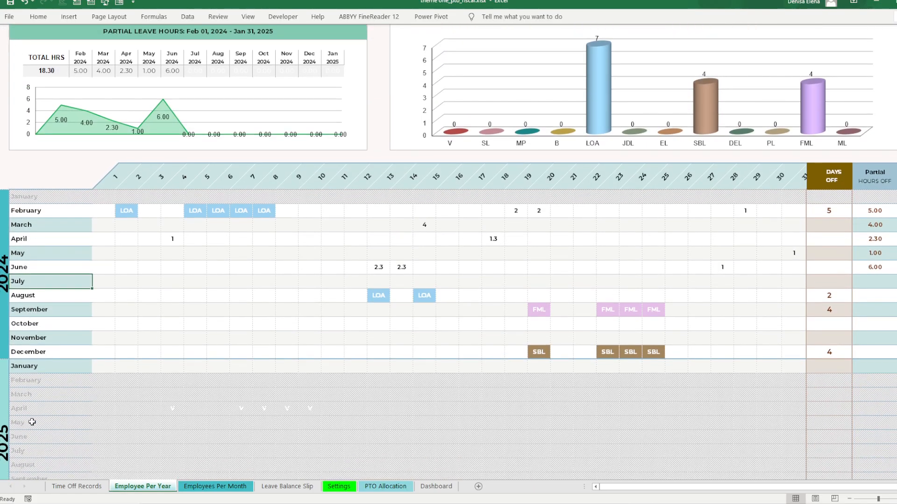
click(31, 211)
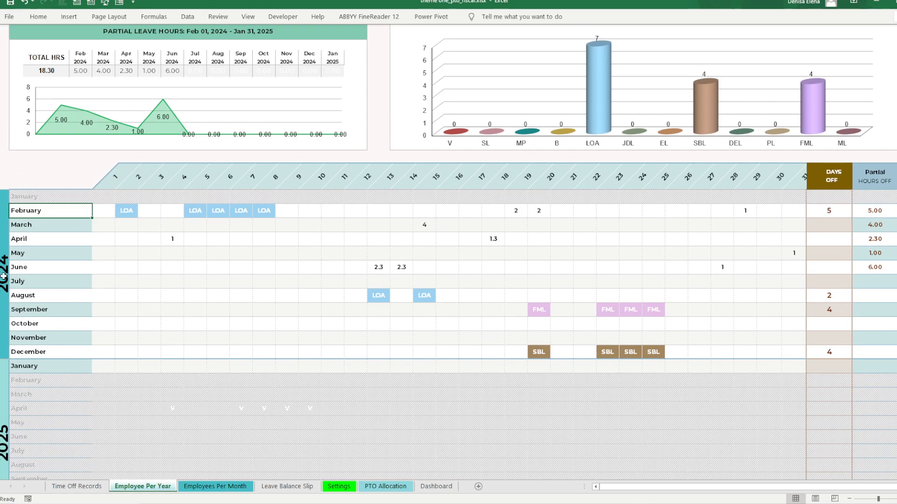
click(29, 366)
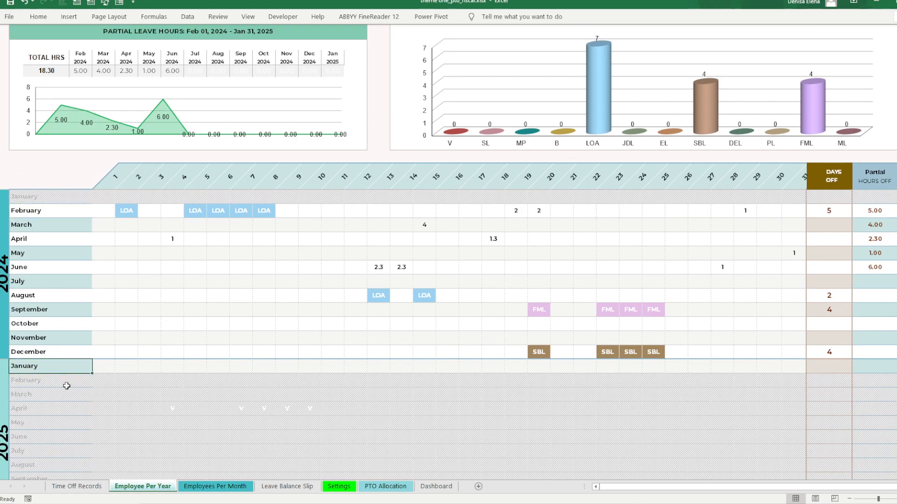
scroll(70, 381, up, 5)
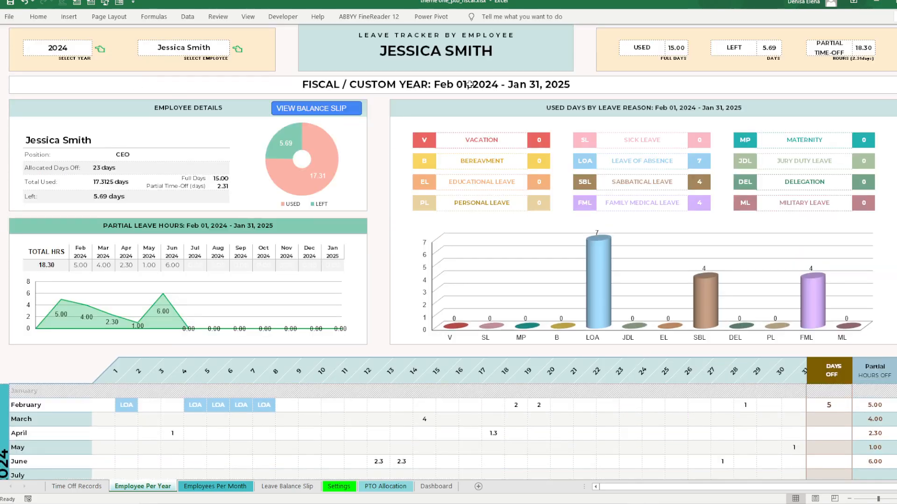
click(470, 84)
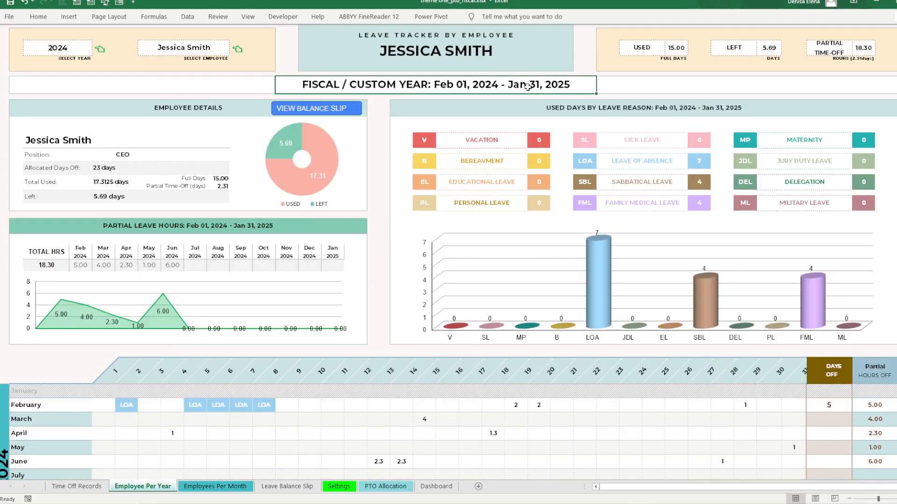
- Select 2027 as the displayed year on the Employee Per Year sheet
click(81, 48)
click(96, 51)
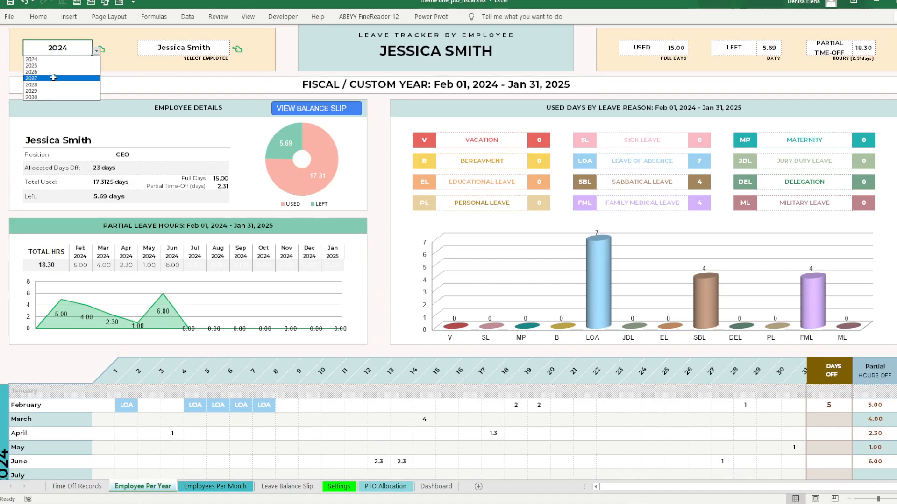
click(78, 67)
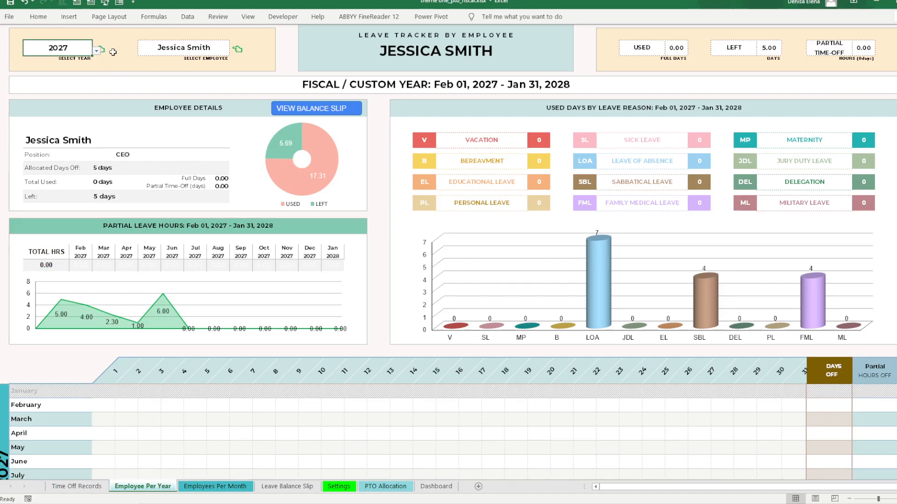
- Examine which calendar months are active for fiscal 2027, from February through the following January, along with the 2027 and 2028 year labels
scroll(188, 151, down, 5)
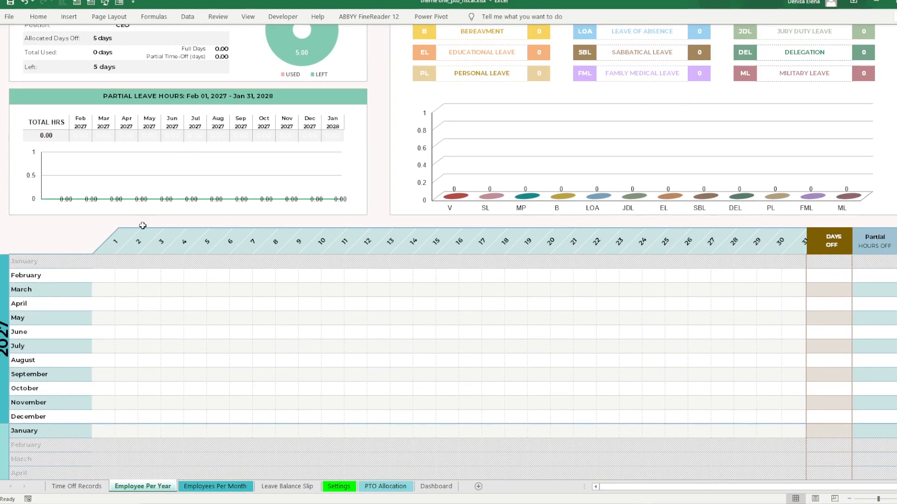
click(37, 278)
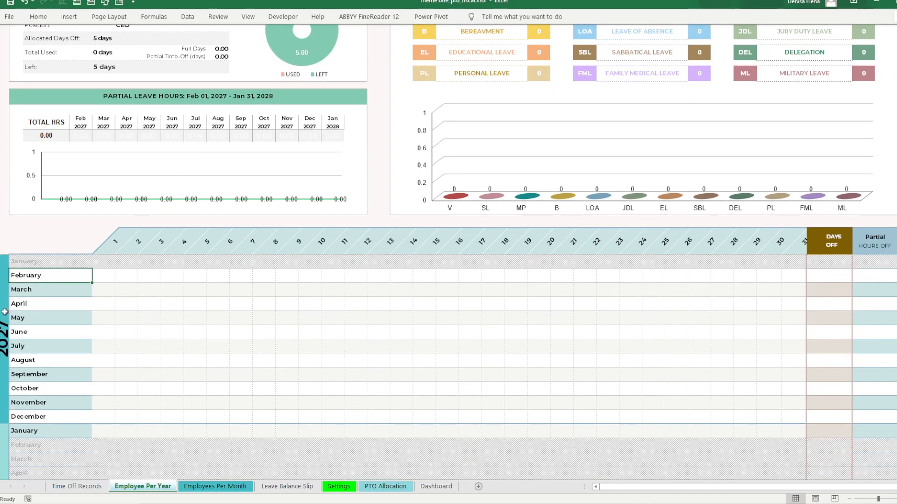
scroll(35, 382, down, 1)
click(34, 409)
scroll(68, 364, down, 2)
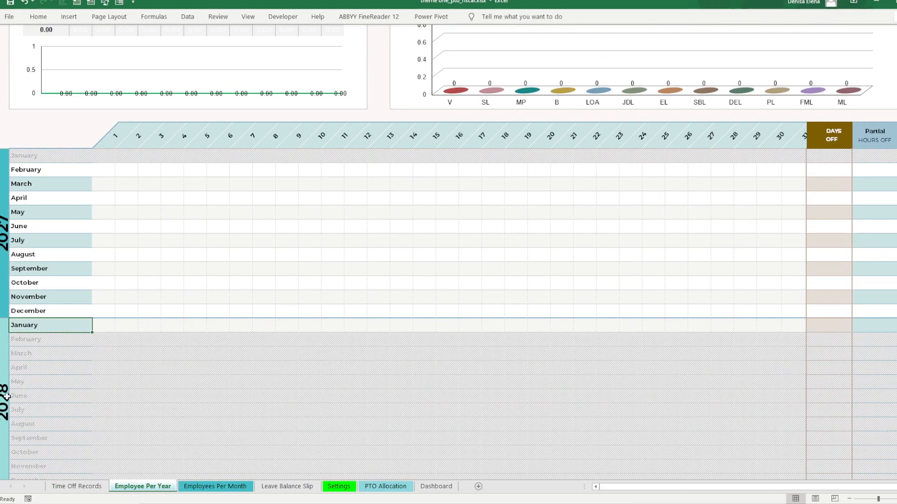
scroll(250, 305, up, 2)
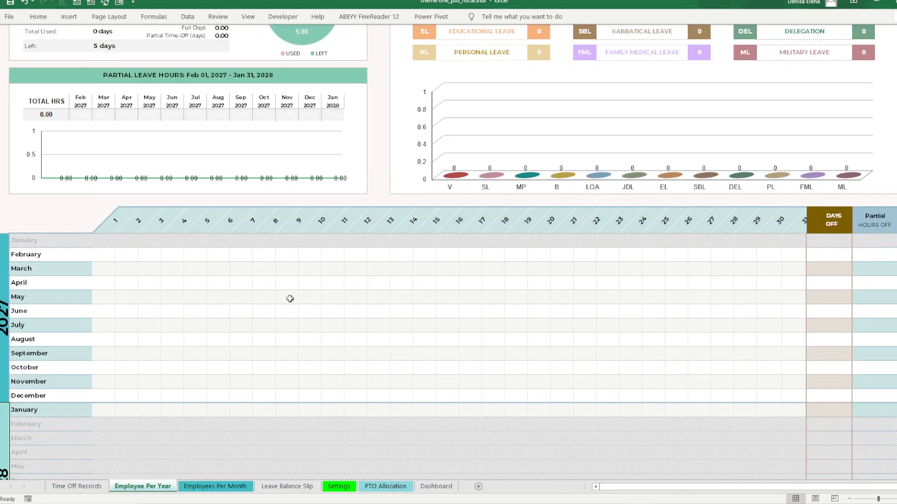
- Inspect the day grid across the active February 2027–January 2028 rows and compare it with the fiscal period heading
drag(102, 256, 786, 408)
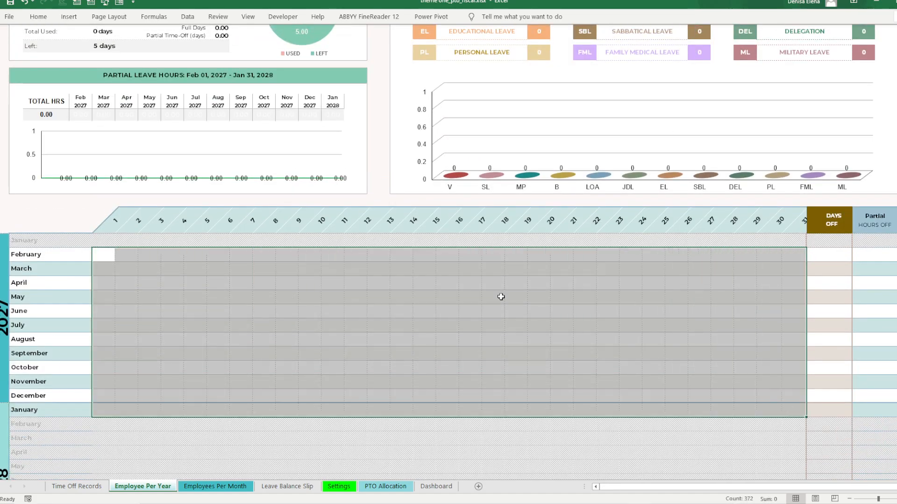
click(219, 284)
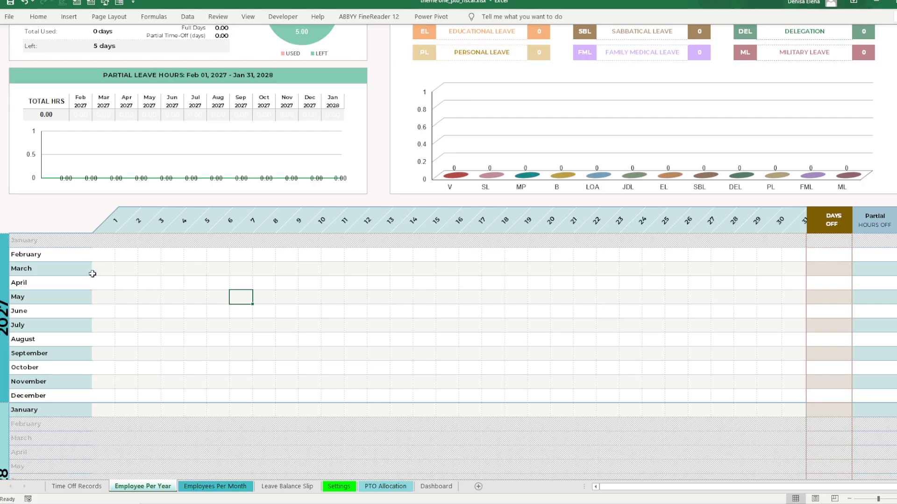
drag(98, 256, 719, 389)
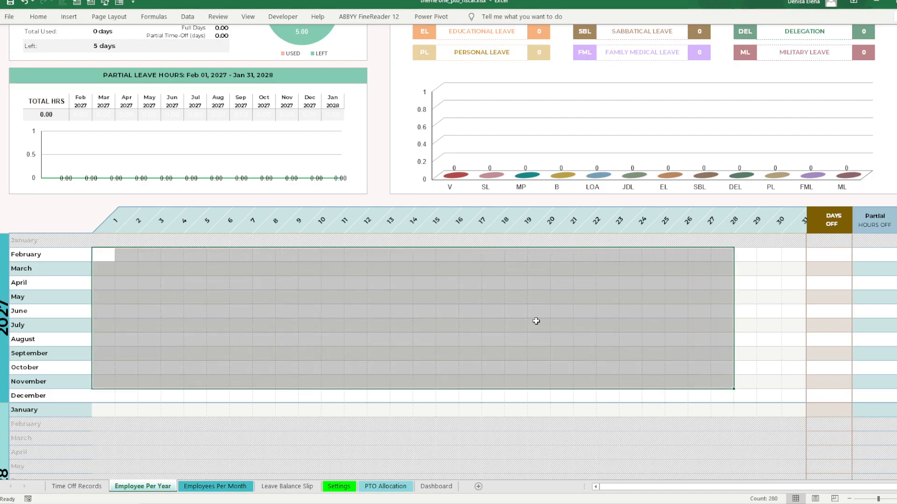
click(520, 313)
scroll(508, 314, up, 4)
scroll(345, 321, down, 3)
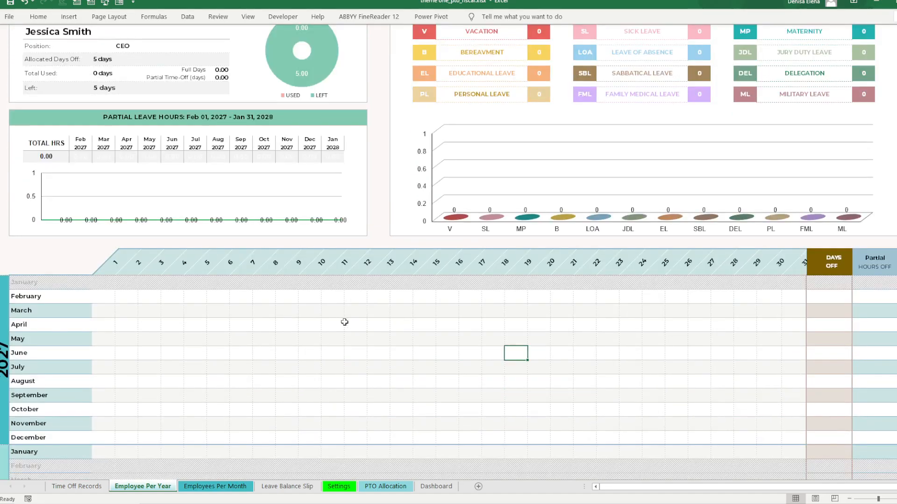
scroll(327, 303, up, 3)
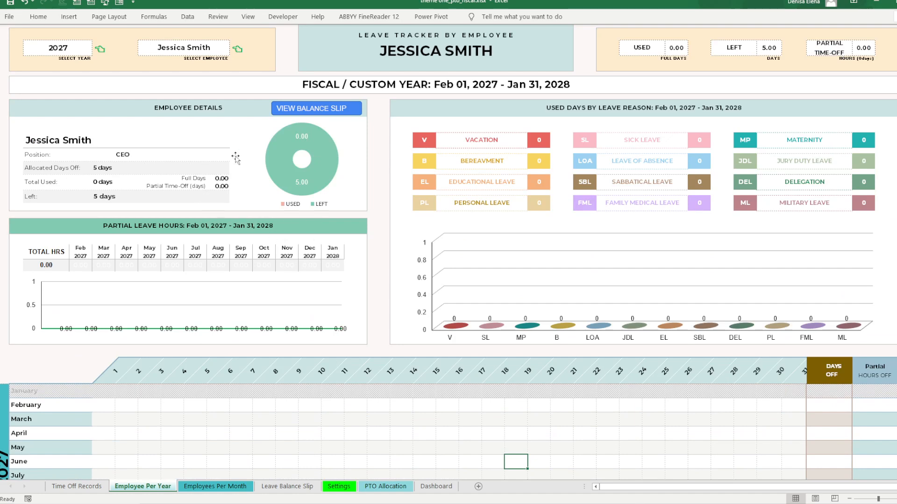
- Set the displayed year back to 2024 on the Employee Per Year sheet
click(82, 48)
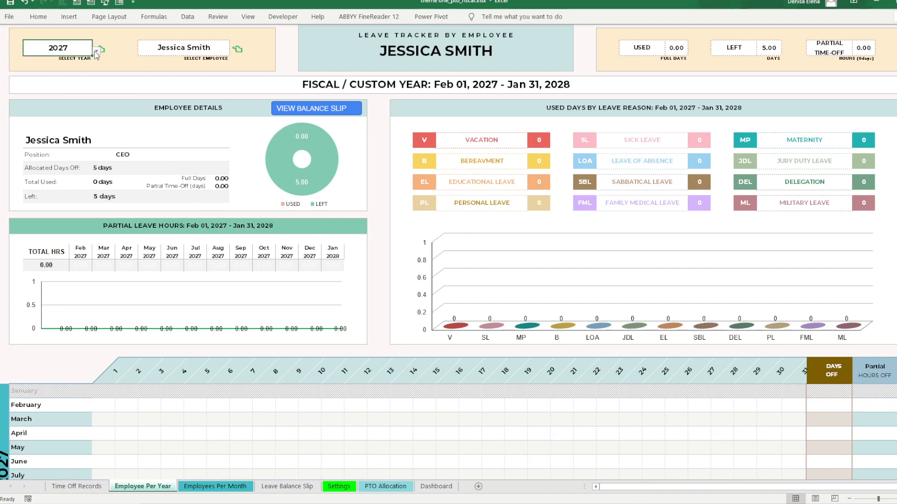
click(96, 50)
click(46, 60)
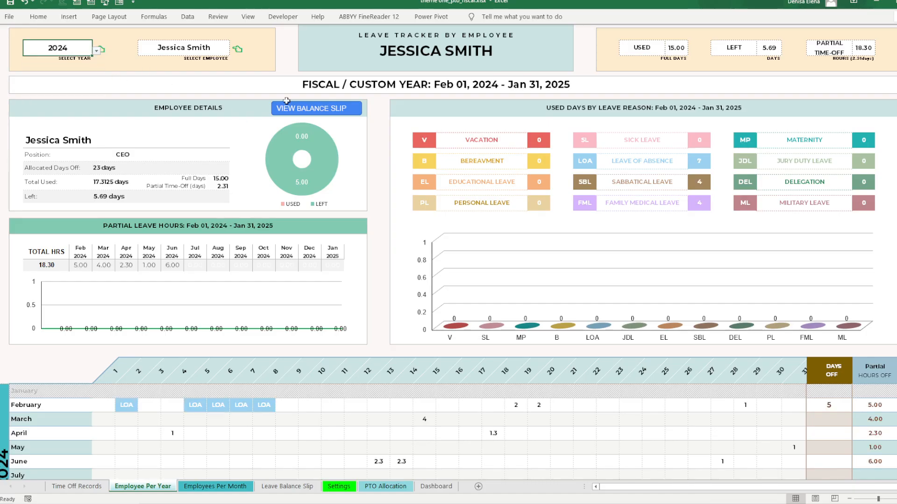
- Review the partial leave hour entries in the February, March and April 2024 rows against the employee's yearly summary
scroll(177, 190, down, 4)
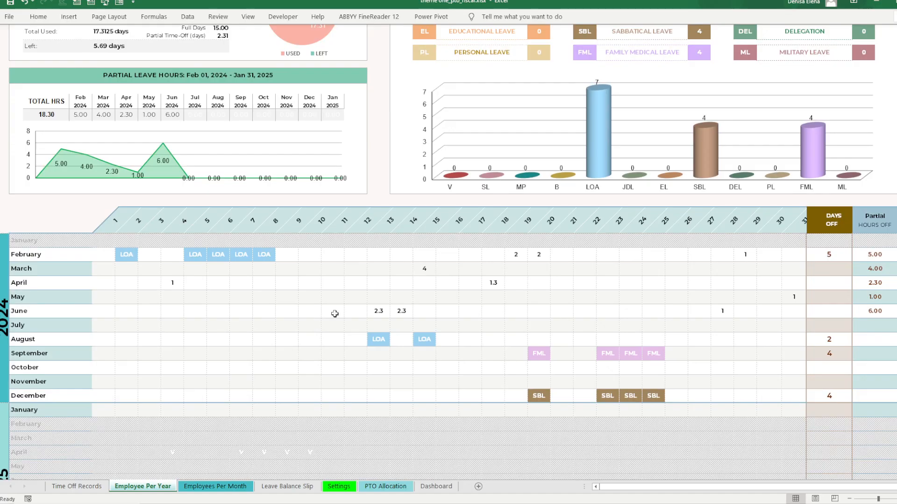
scroll(249, 303, up, 1)
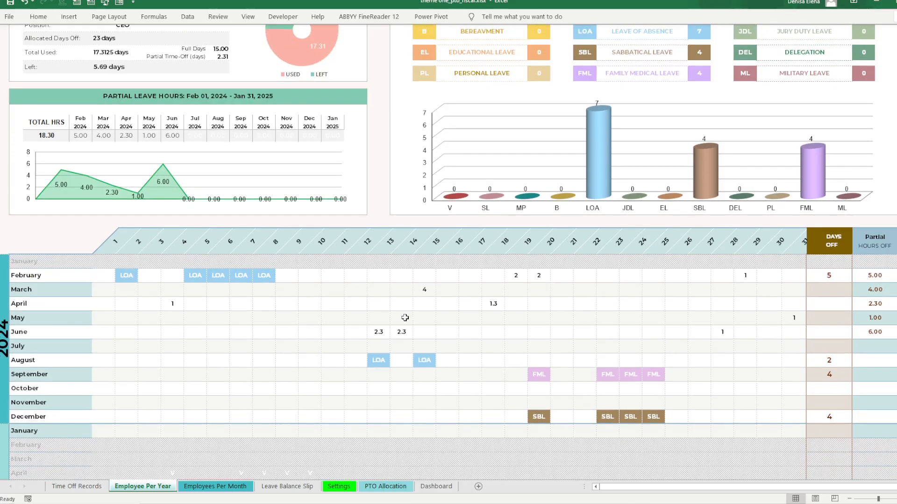
click(425, 290)
click(491, 310)
click(432, 294)
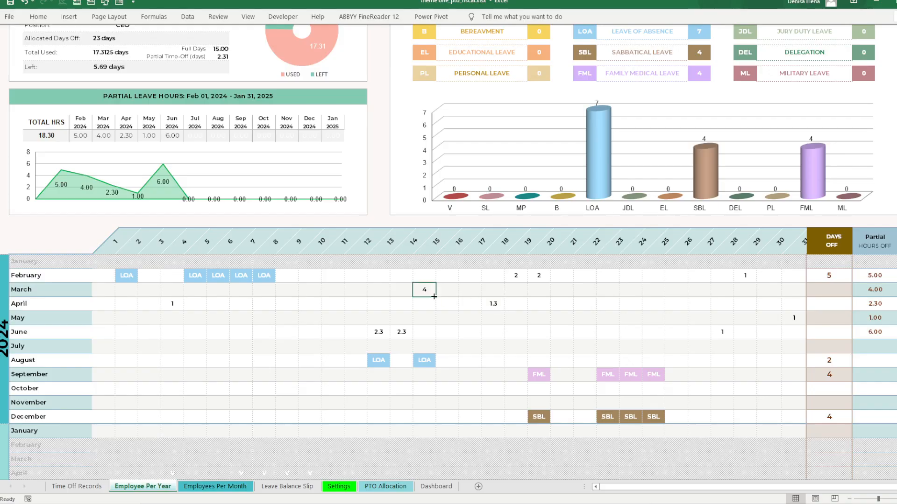
click(495, 304)
click(519, 276)
click(535, 275)
click(495, 306)
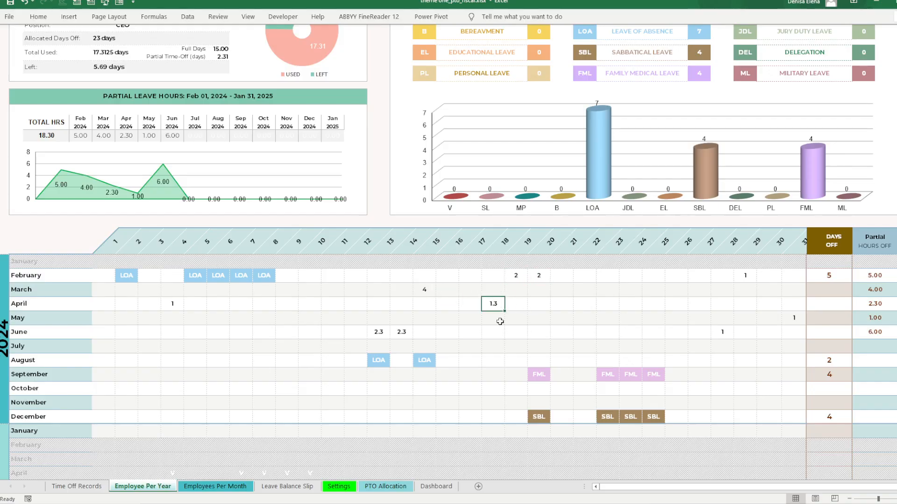
click(423, 290)
click(488, 304)
click(519, 276)
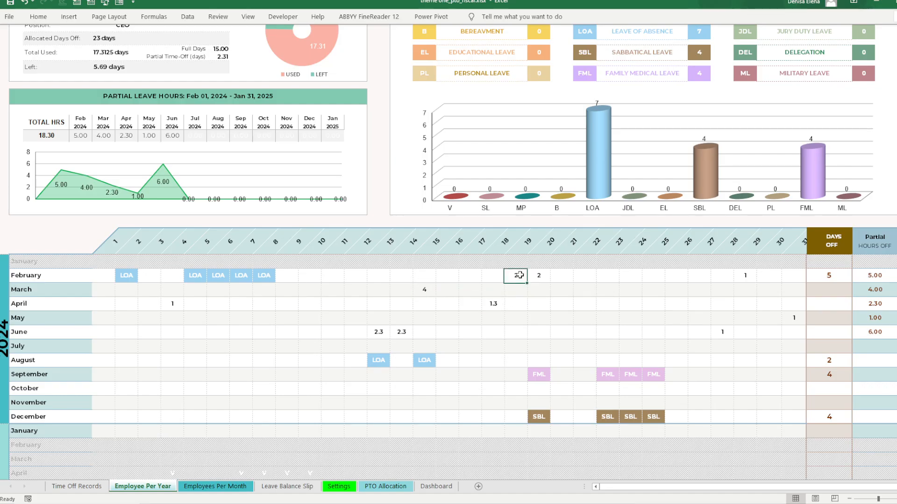
click(424, 290)
click(495, 305)
scroll(532, 317, up, 1)
scroll(533, 317, up, 3)
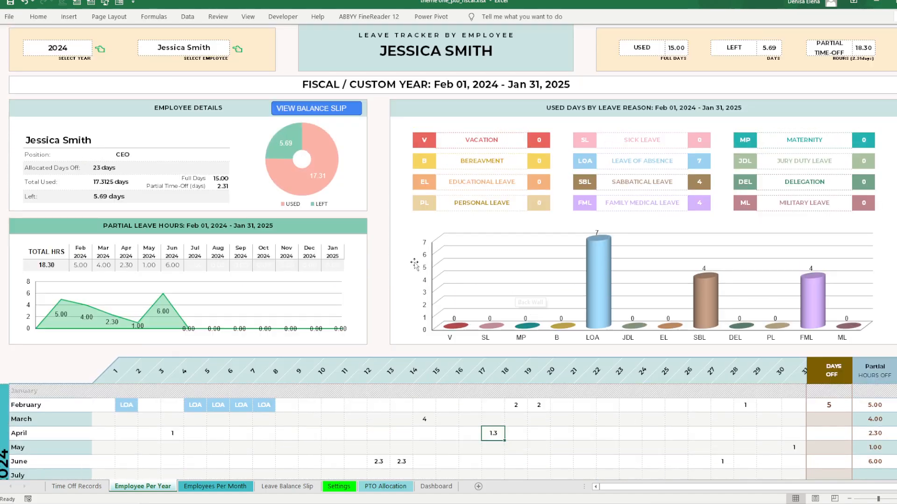
scroll(365, 274, down, 1)
scroll(365, 274, up, 2)
- Review the Employees Per Month sheet, including its year and month selectors, leave summaries and September 2024 daily leave grid
click(202, 488)
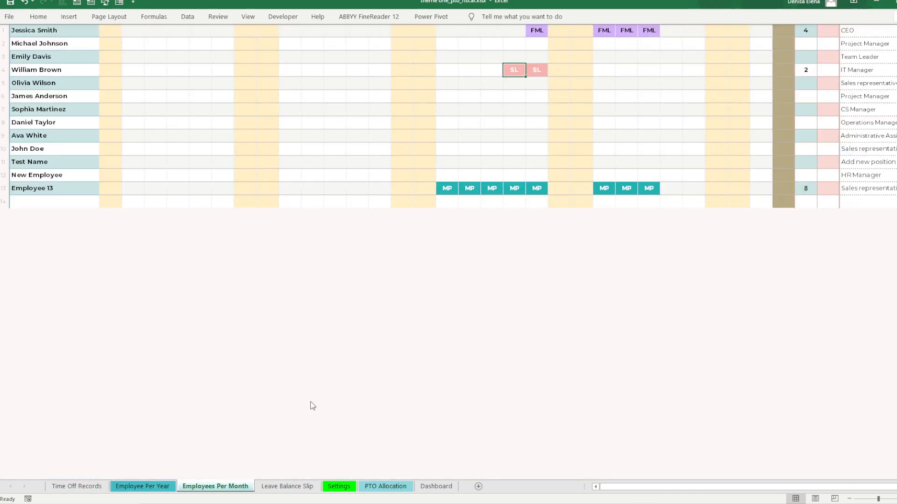
scroll(299, 391, up, 5)
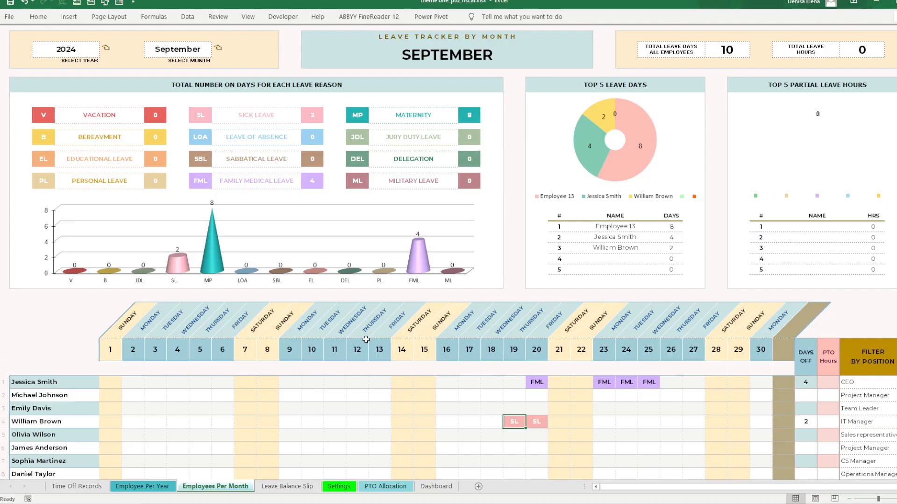
click(513, 265)
click(519, 218)
click(81, 50)
click(175, 52)
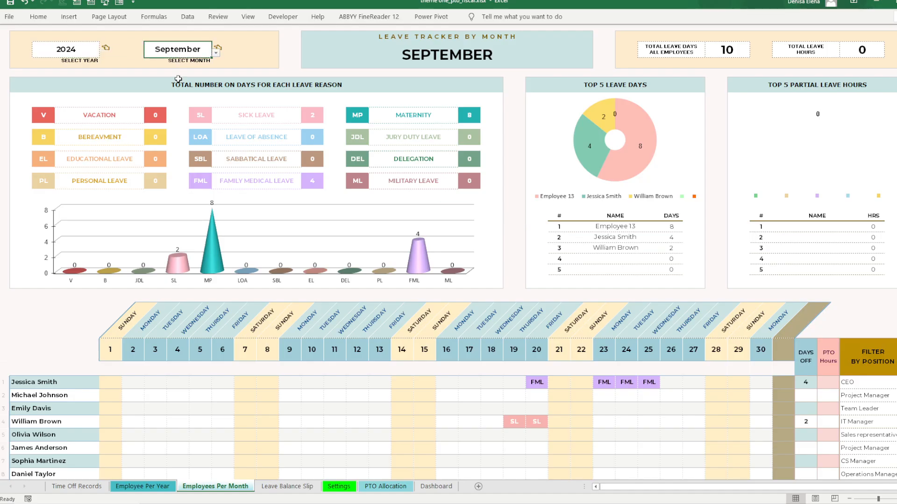
scroll(80, 264, down, 2)
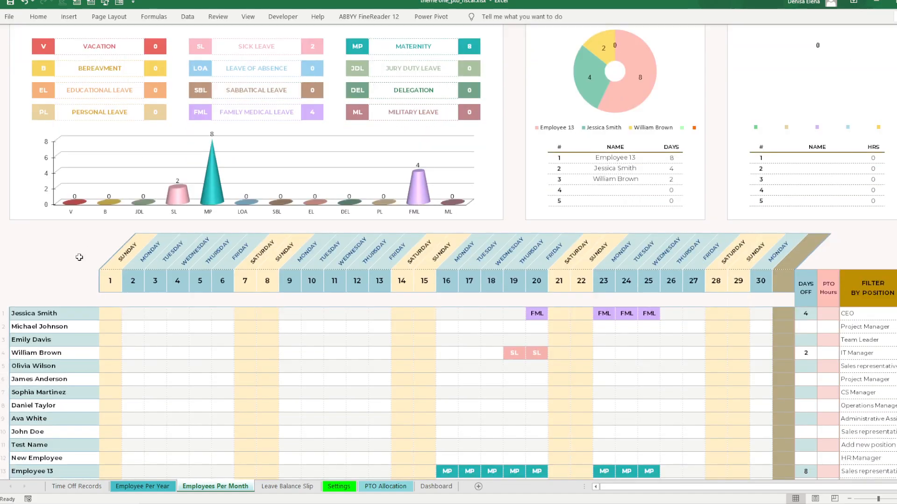
scroll(81, 262, up, 2)
- Recheck the fiscal year's start and end dates in the current system setup on the Settings sheet
click(339, 486)
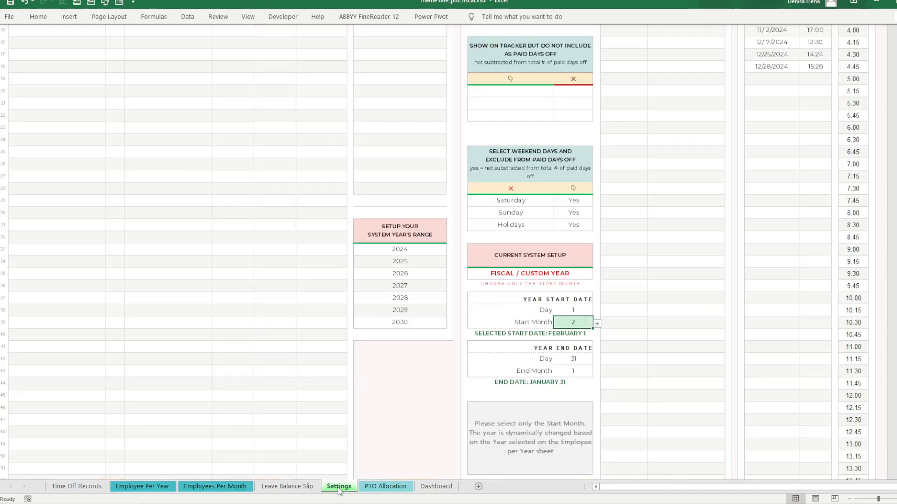
drag(495, 259, 572, 379)
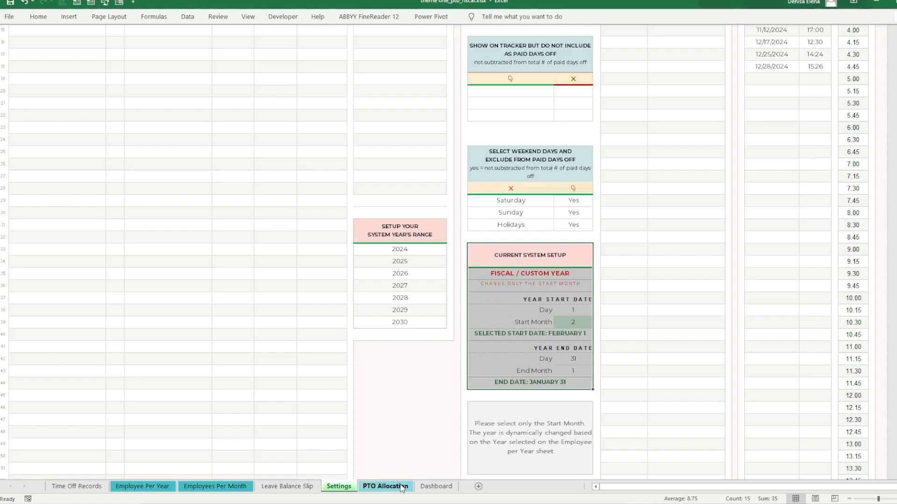
- Inspect the first employee's 2024 start date, end date, rollover and allocated days on the PTO Allocation sheet
click(384, 486)
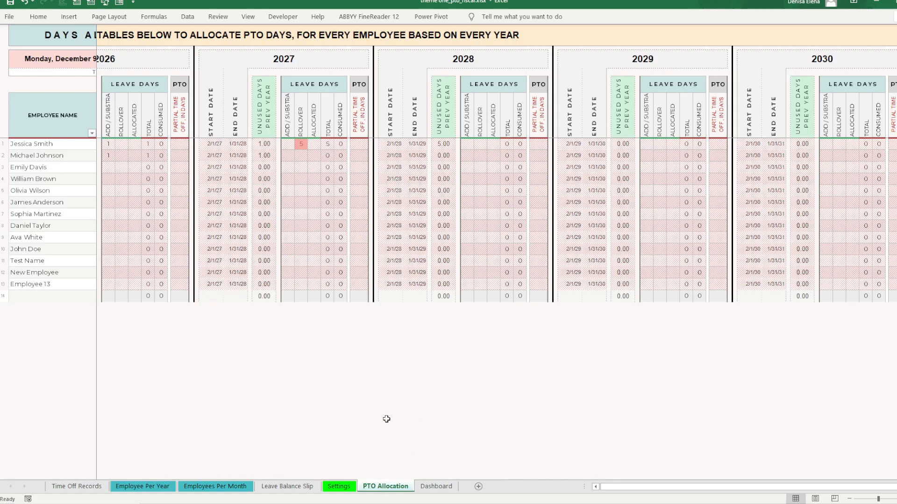
drag(607, 486, 531, 472)
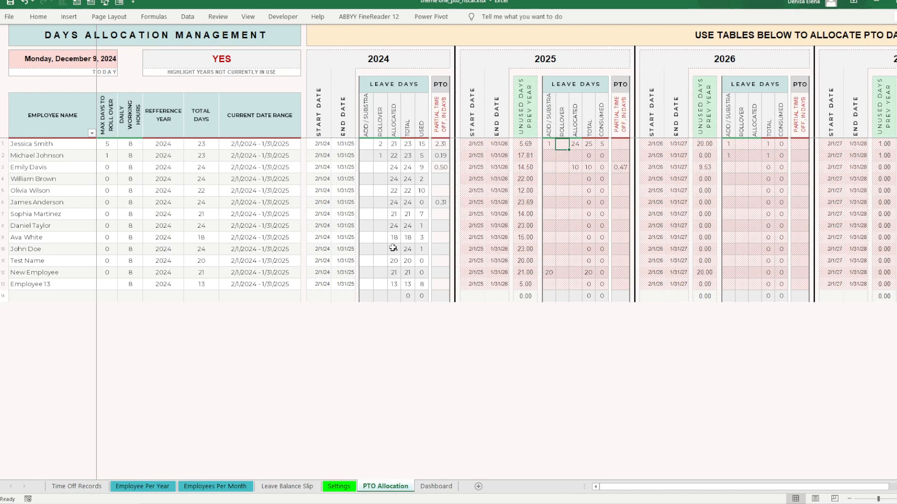
click(342, 145)
click(320, 144)
click(344, 144)
drag(394, 145, 368, 145)
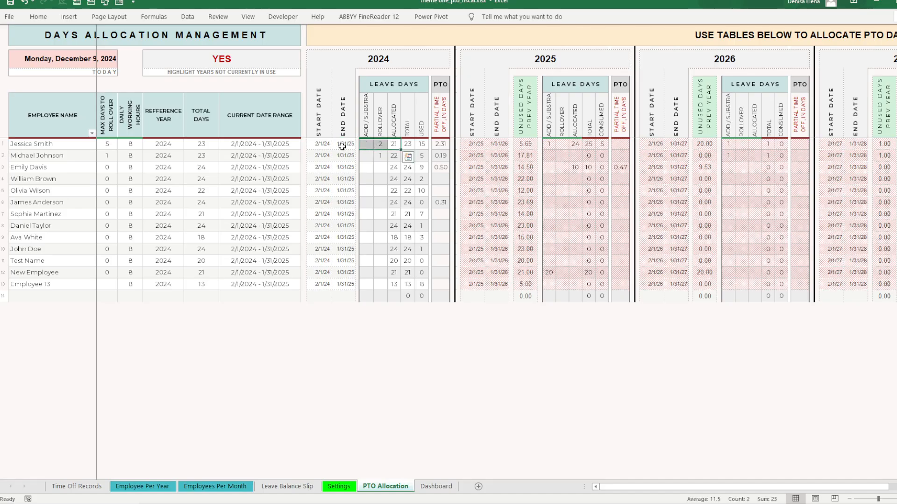
drag(342, 146, 326, 144)
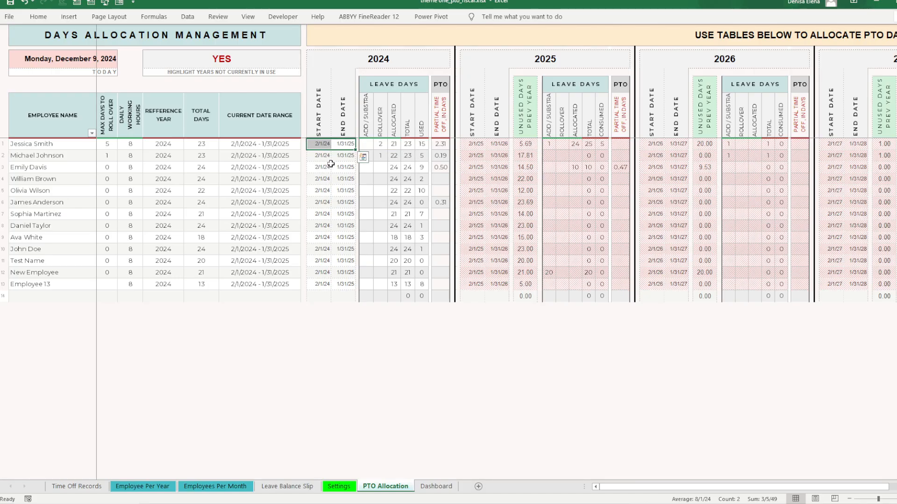
- Compare the employees' current date ranges with their 2024 start and end dates, and check the second employee's 2024 rollover and allocated days
click(247, 144)
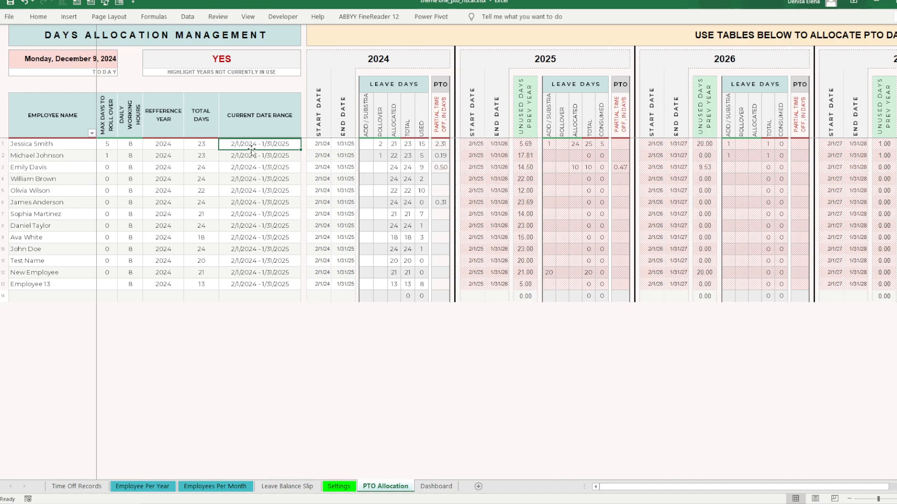
drag(253, 146, 272, 284)
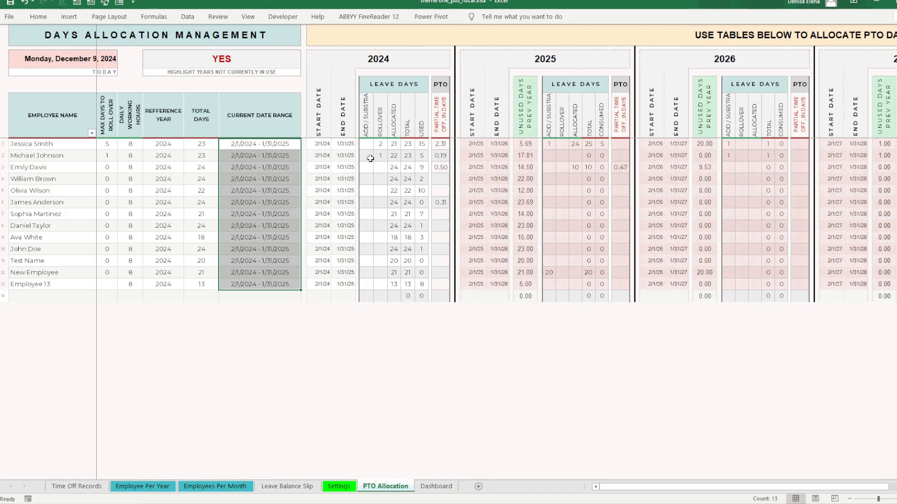
drag(330, 147, 332, 284)
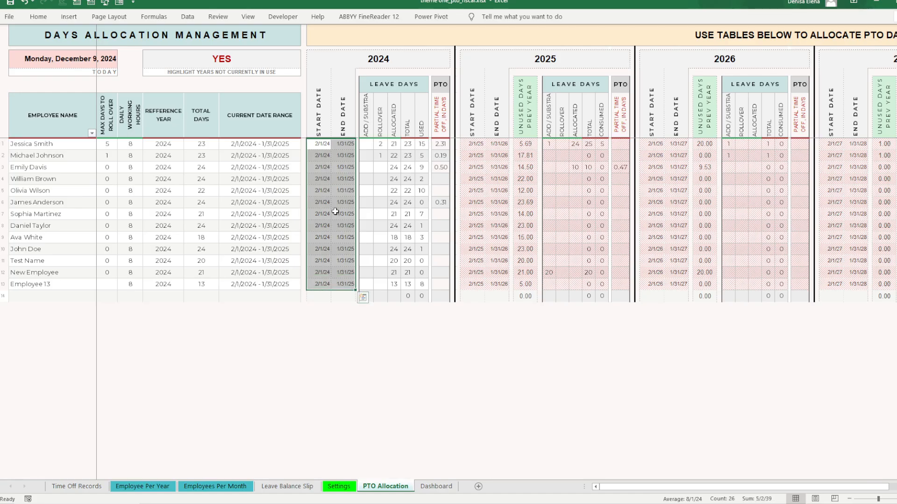
click(248, 145)
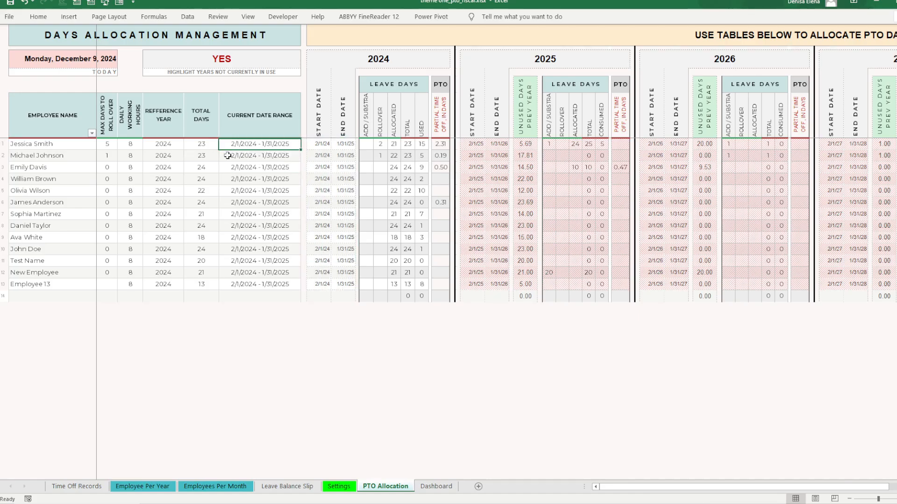
click(239, 155)
click(246, 166)
click(249, 177)
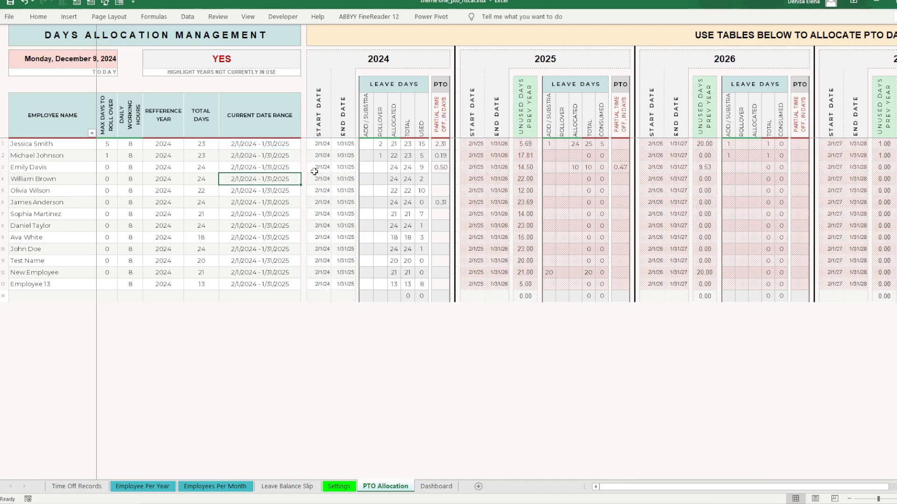
drag(376, 156, 395, 154)
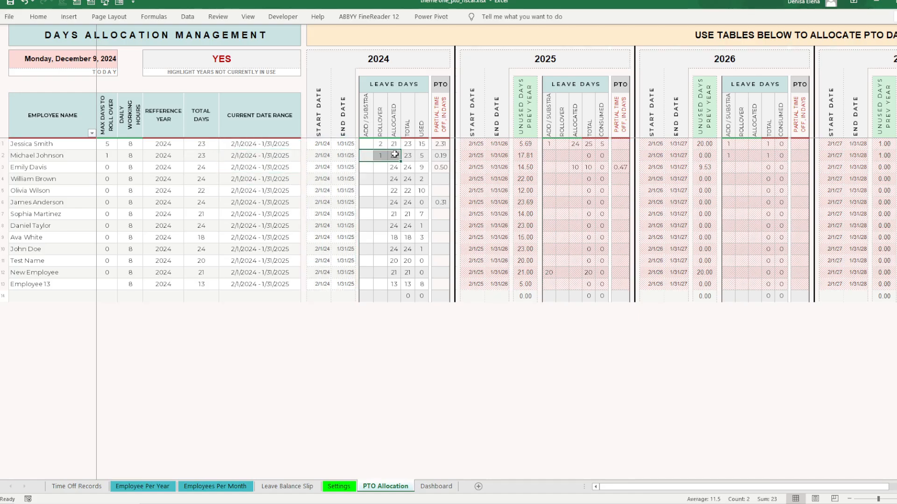
- Compare the second employee's current date range with the 2025 block, checking the first employee's 2025 start and end dates and the leave-day entries
click(279, 155)
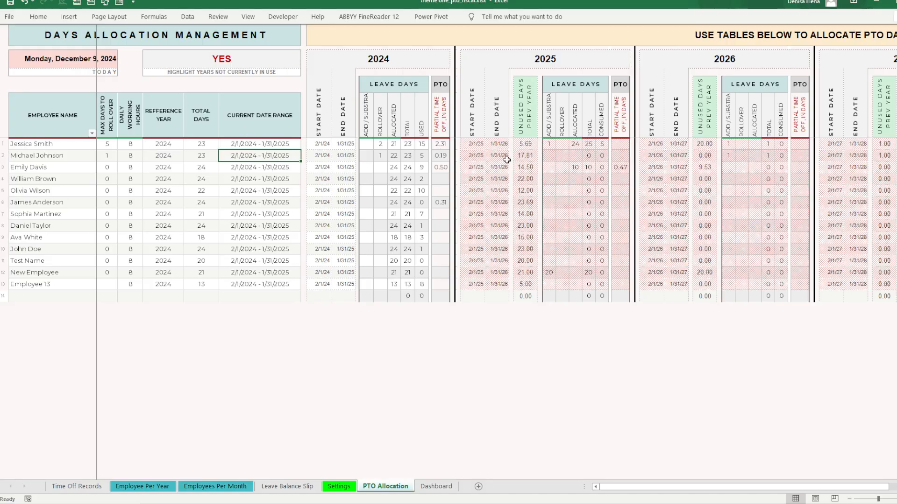
drag(549, 144, 572, 178)
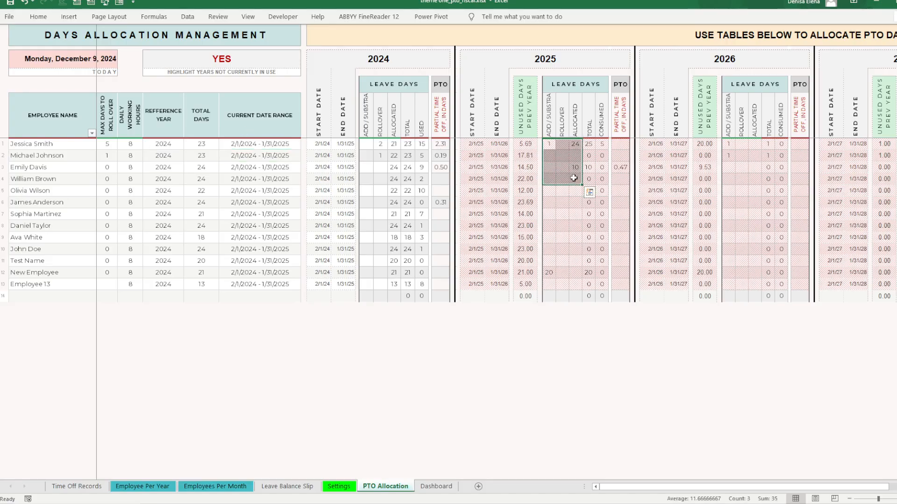
click(475, 145)
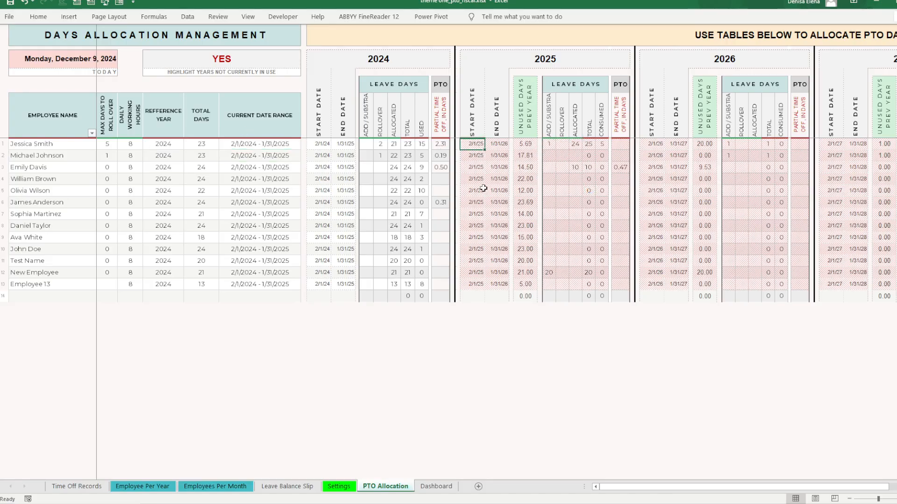
click(496, 143)
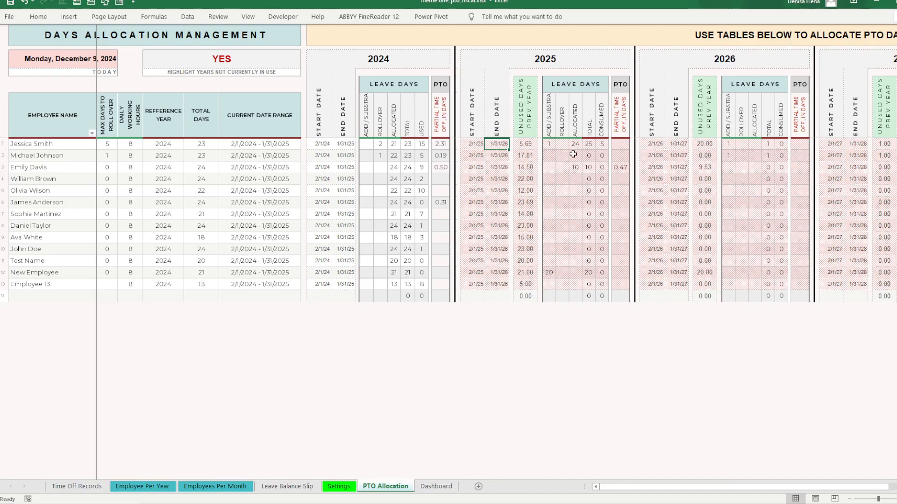
drag(550, 145, 575, 266)
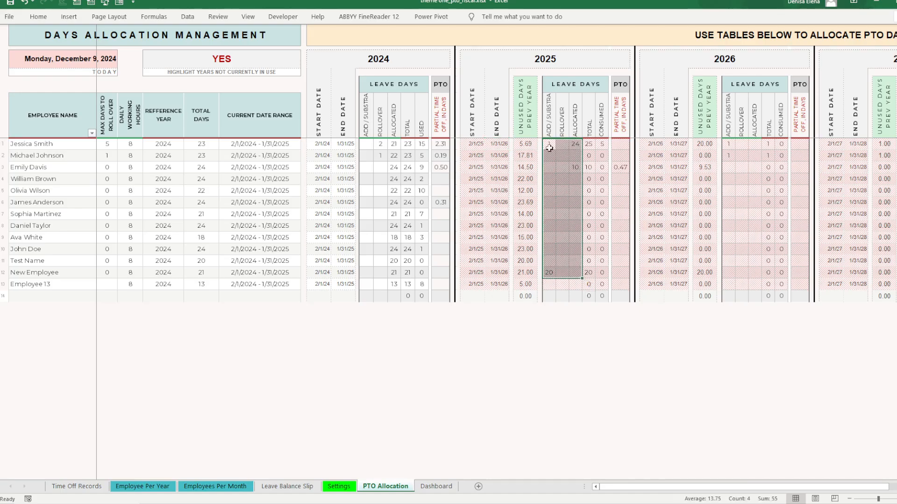
click(474, 143)
drag(473, 144, 496, 144)
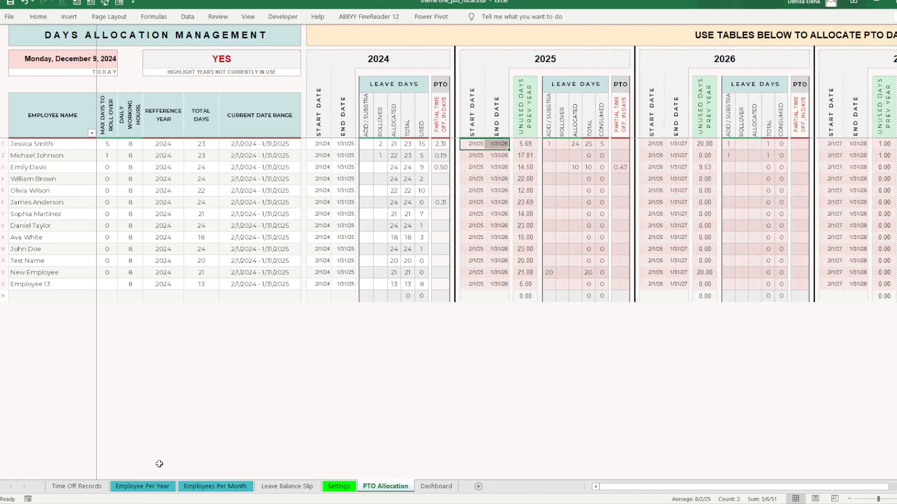
- Glance at the Employee Per Year and Settings sheets, and examine the whole 2025 block on the PTO Allocation sheet
click(142, 486)
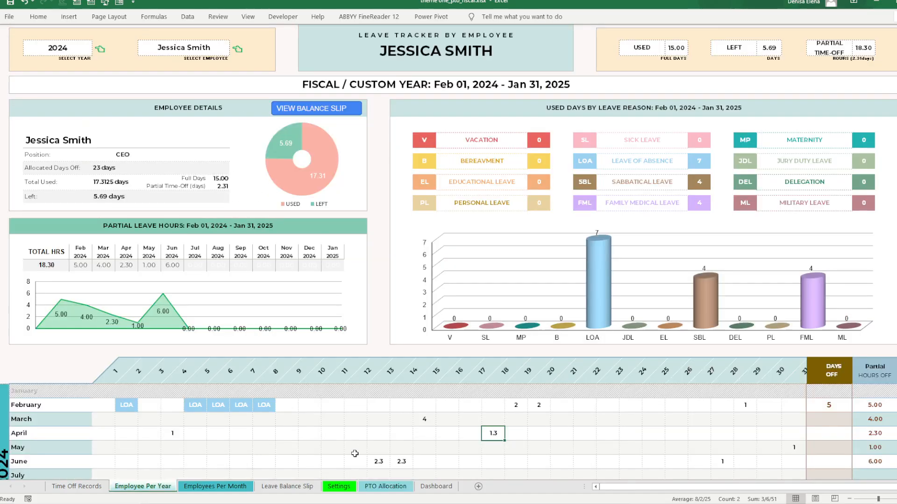
click(339, 486)
click(385, 486)
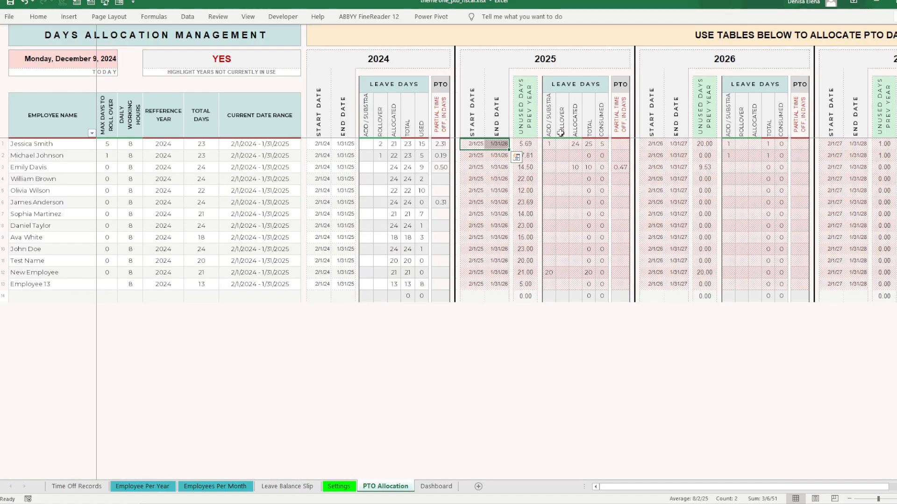
drag(486, 60, 574, 298)
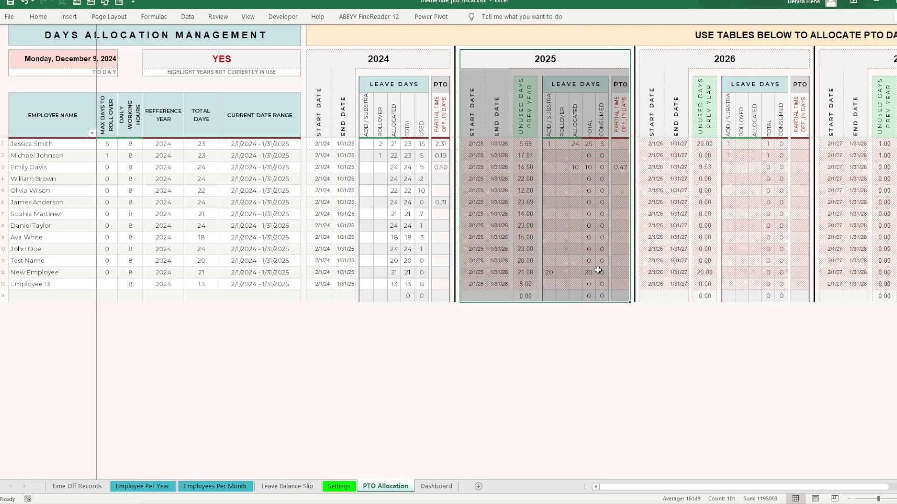
- Preview the Dashboard's leave charts and consumed-by-reason table for 2025, and set its selected year back to 2024
click(436, 487)
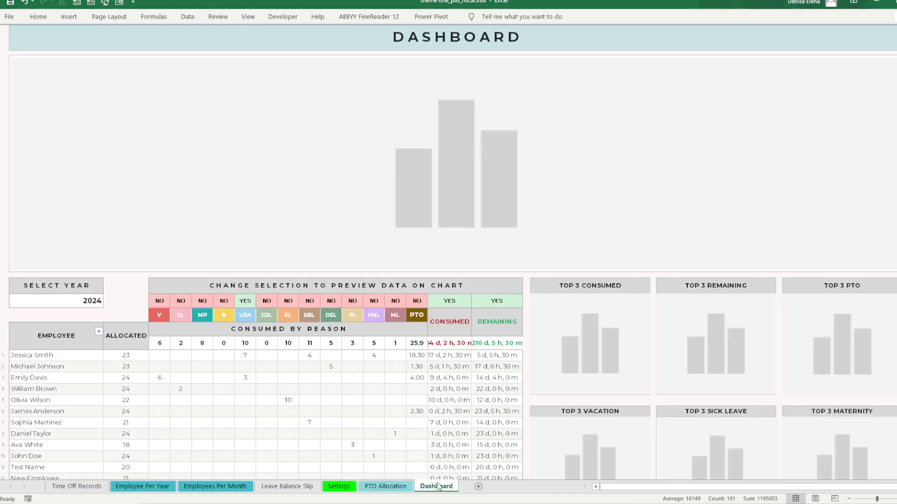
scroll(159, 279, down, 2)
click(93, 235)
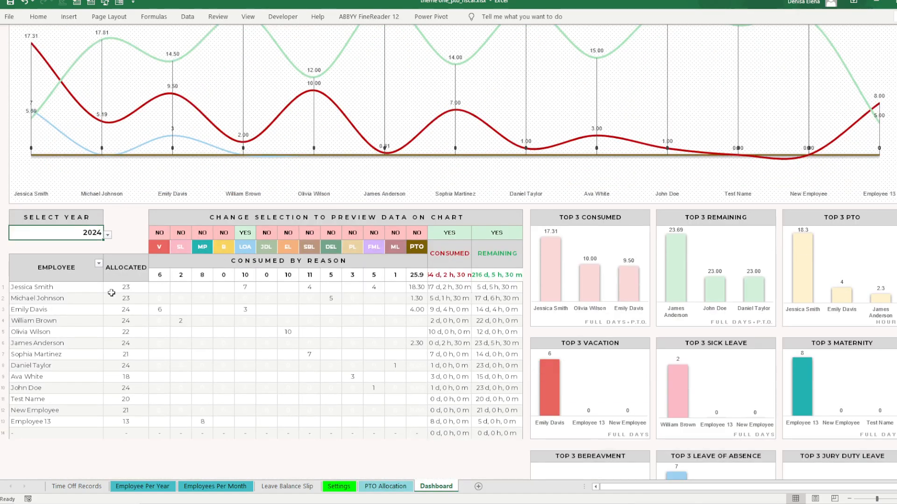
click(108, 235)
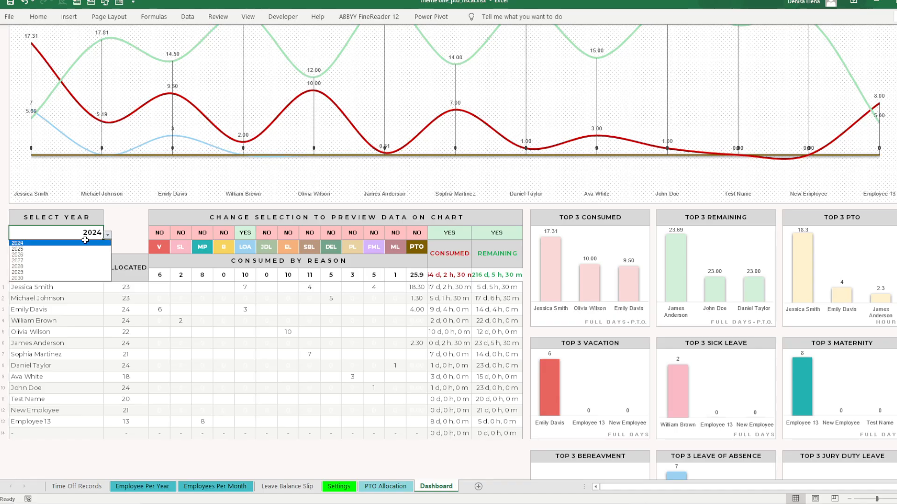
click(68, 248)
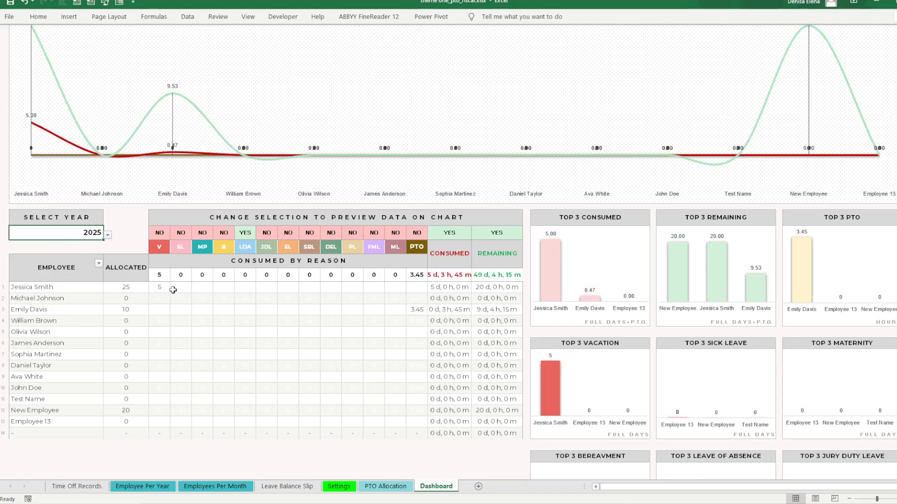
scroll(364, 332, up, 1)
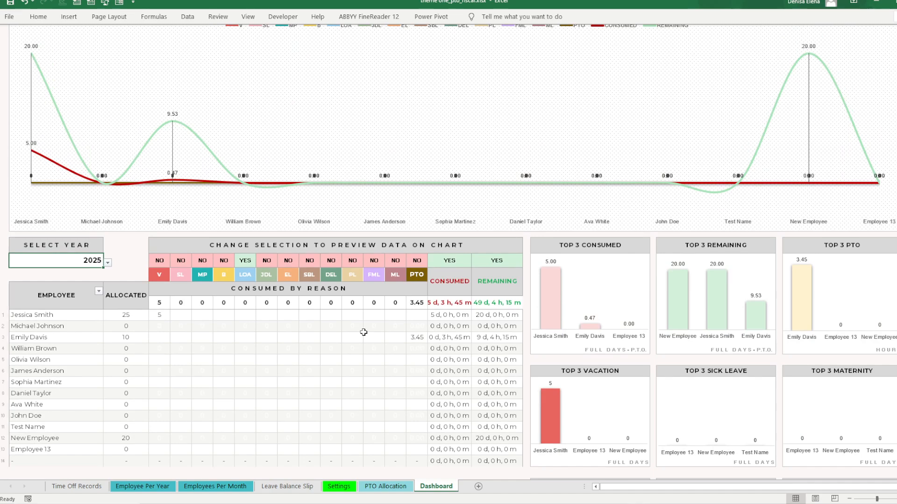
click(107, 264)
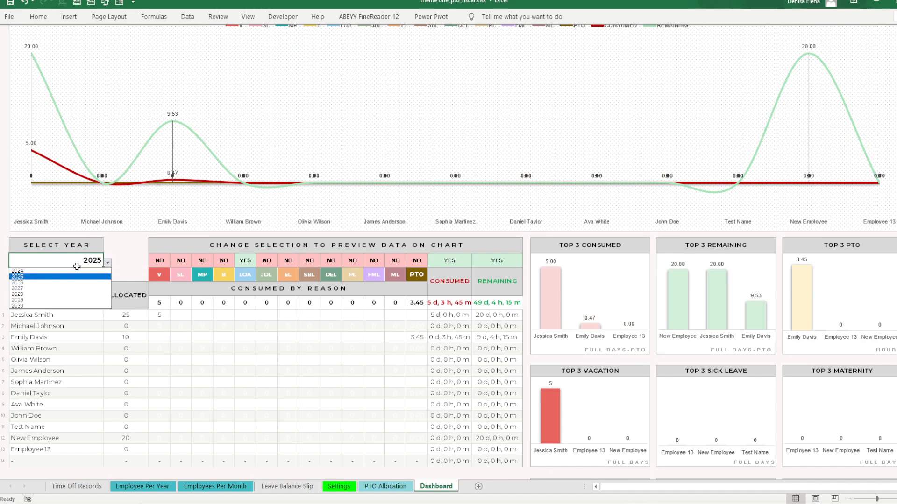
click(70, 271)
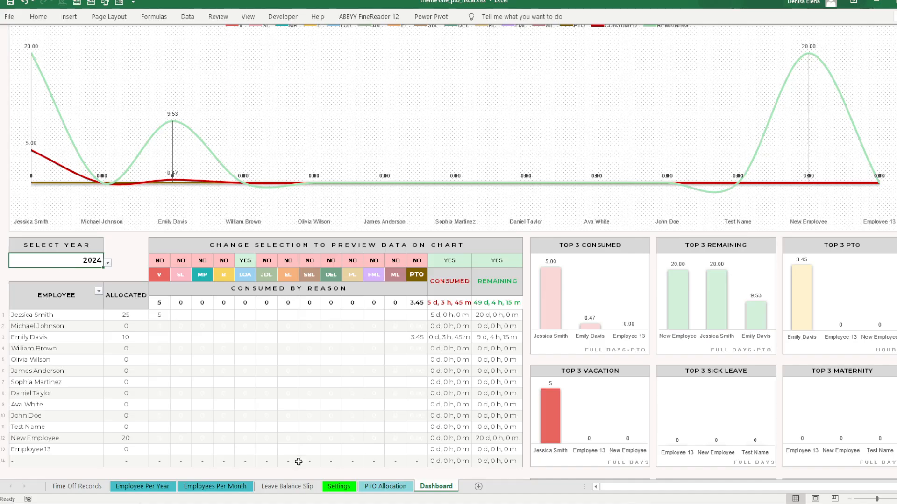
- Review the Settings sheet's system options and inspect the year start date and Start Month in the current system setup
click(347, 488)
scroll(430, 403, up, 5)
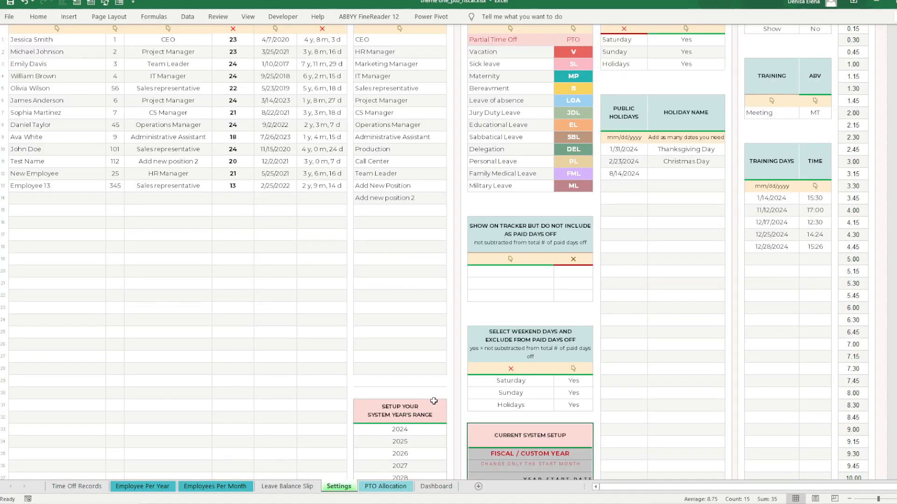
click(431, 372)
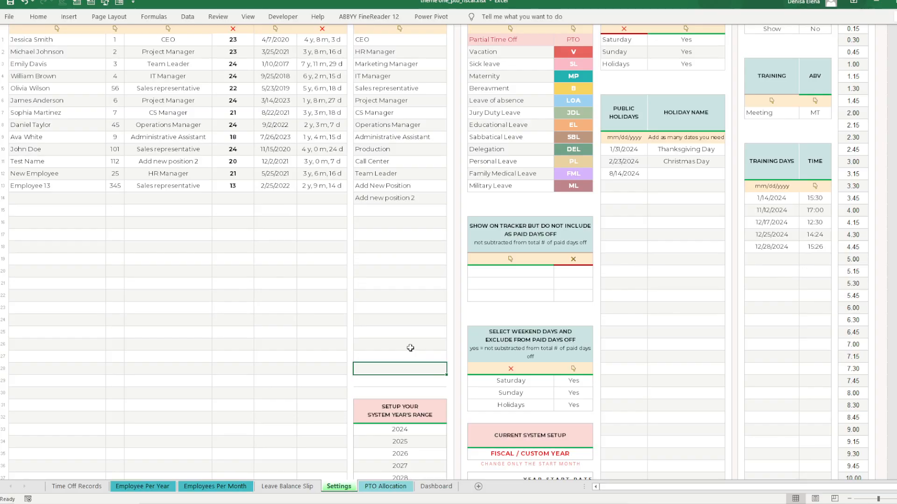
scroll(414, 348, up, 3)
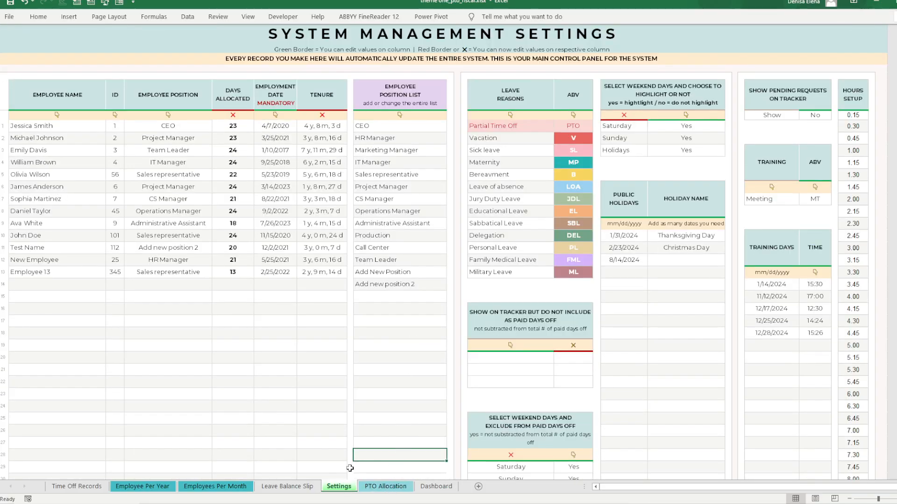
scroll(507, 373, down, 4)
scroll(507, 374, down, 3)
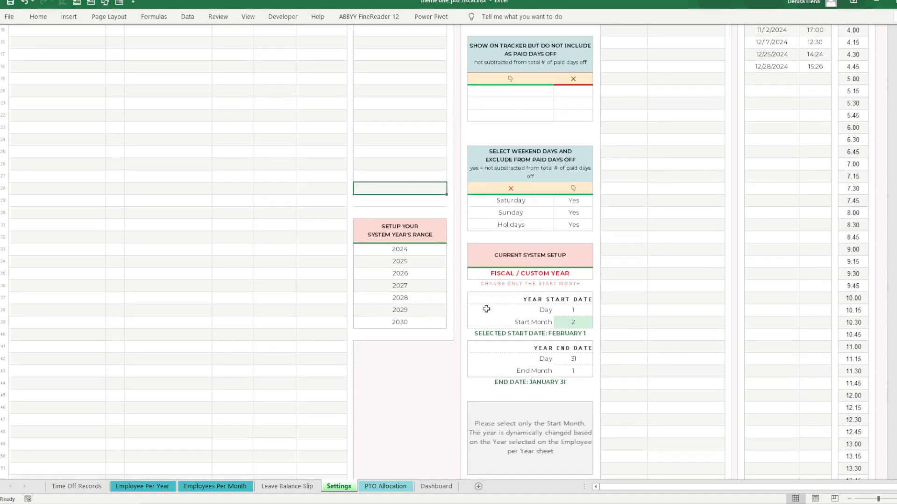
drag(483, 301, 574, 353)
click(573, 322)
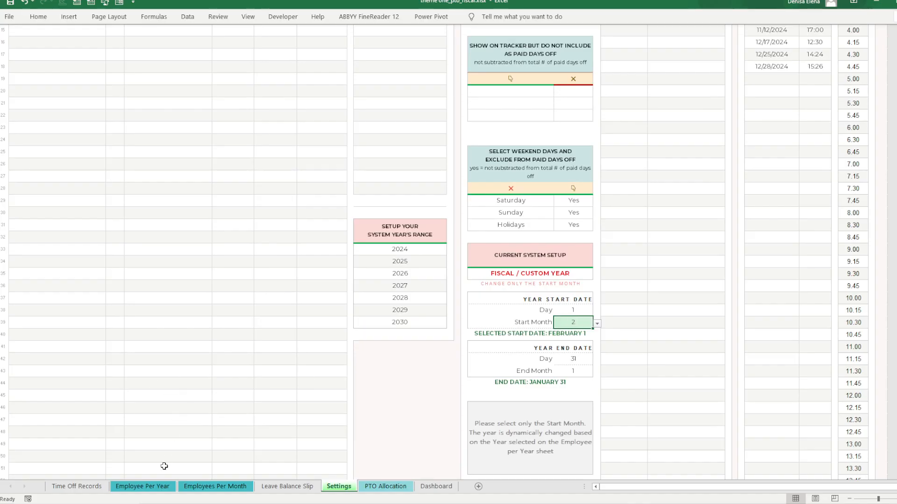
- Review the Employee Per Year sheet's 2024 fiscal year summary and its monthly leave grid spanning 2024 and 2025
click(158, 486)
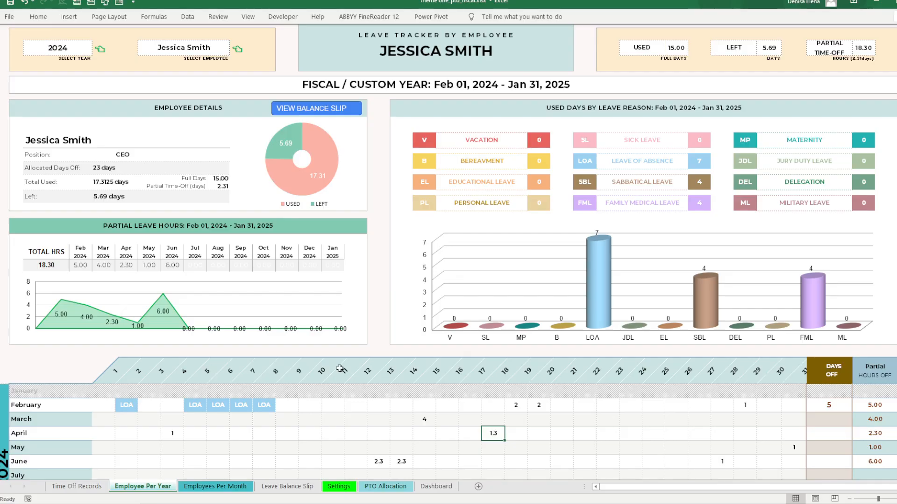
scroll(340, 368, down, 7)
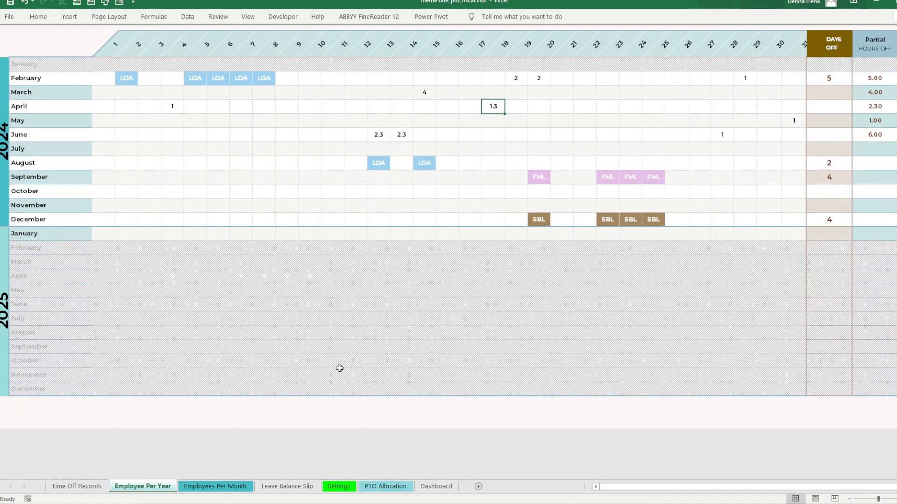
scroll(340, 369, up, 7)
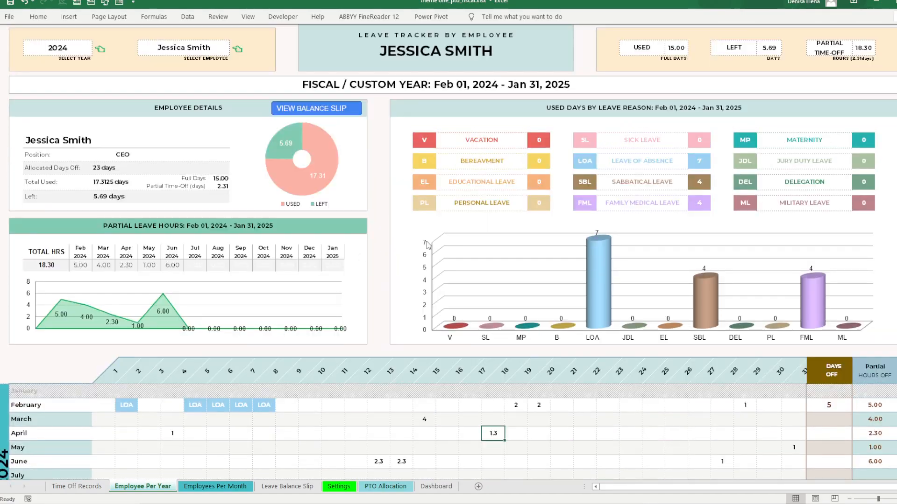
click(379, 231)
click(367, 215)
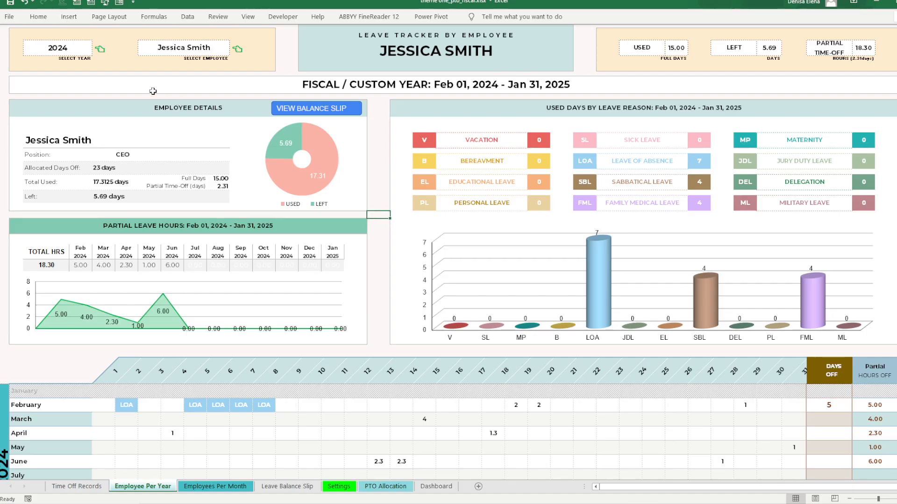